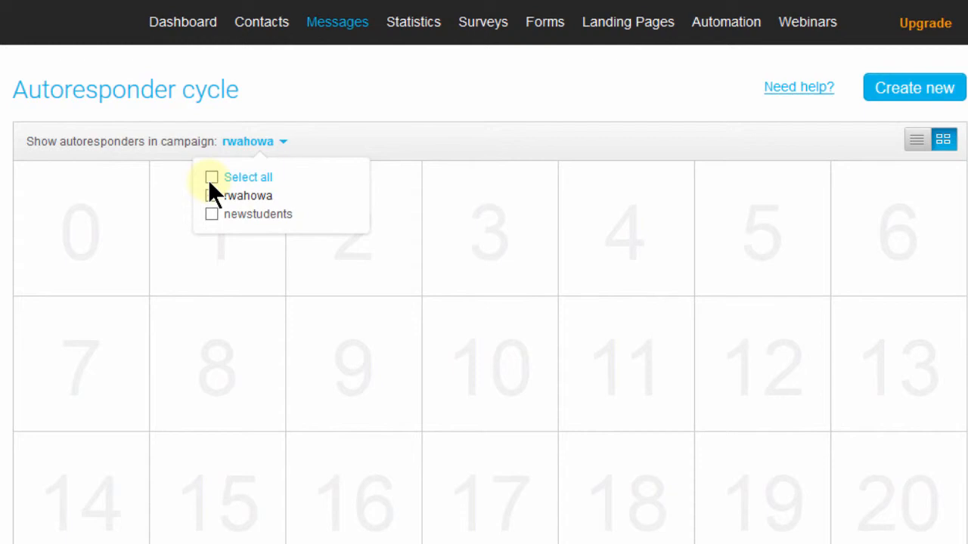
- Close the campaign filter list and start creating a new autoresponder
click(322, 139)
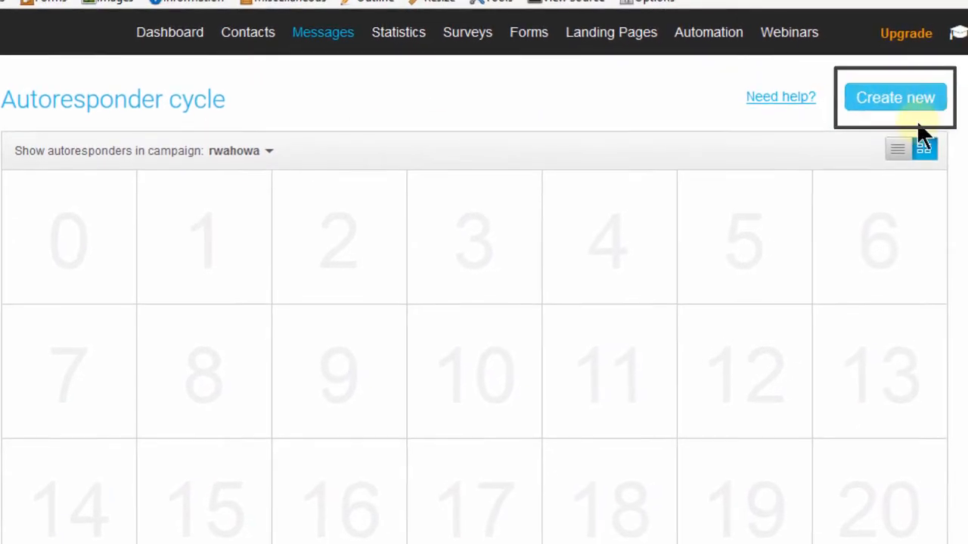
click(890, 104)
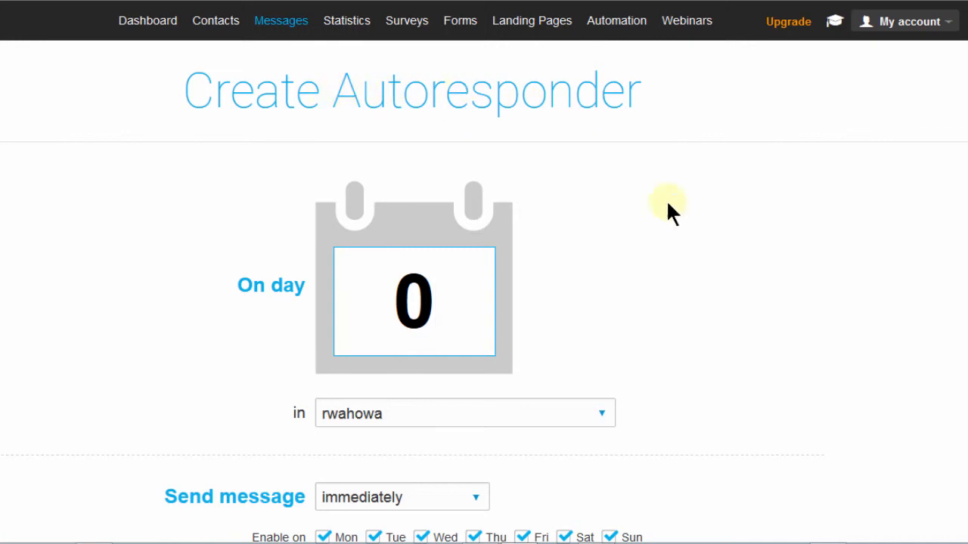
- Try 2, 1 and 100 as the autoresponder's day, and set it back to 0
click(445, 301)
double_click(396, 298)
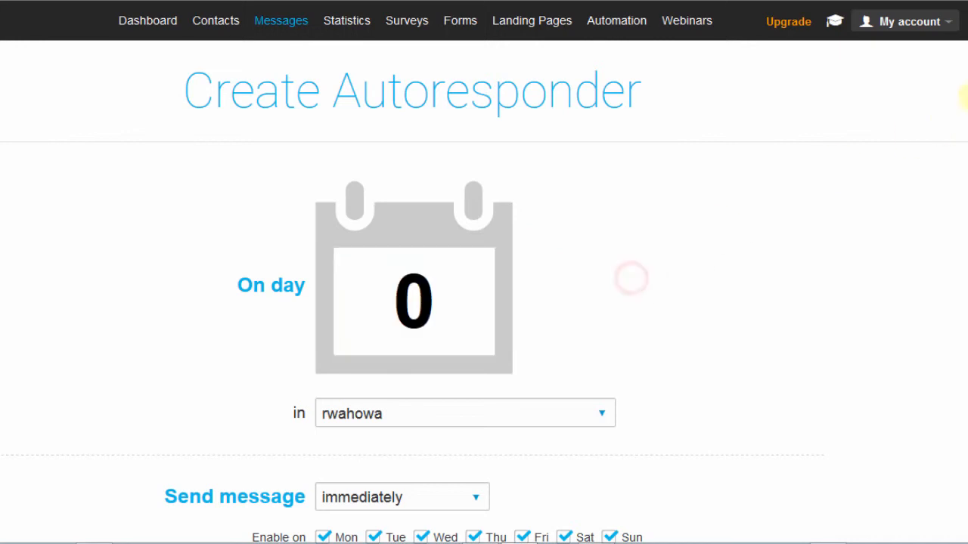
drag(967, 119, 967, 208)
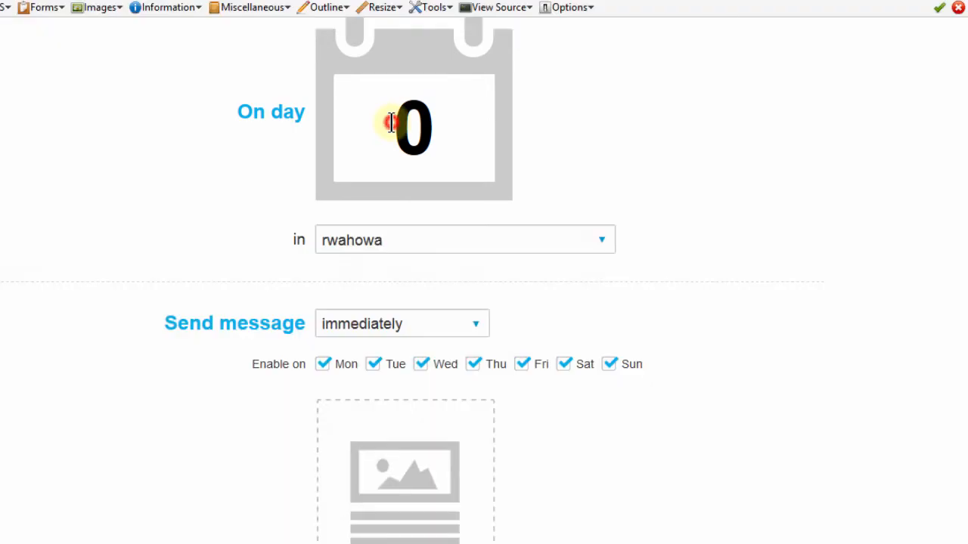
drag(391, 124, 443, 118)
text(2)
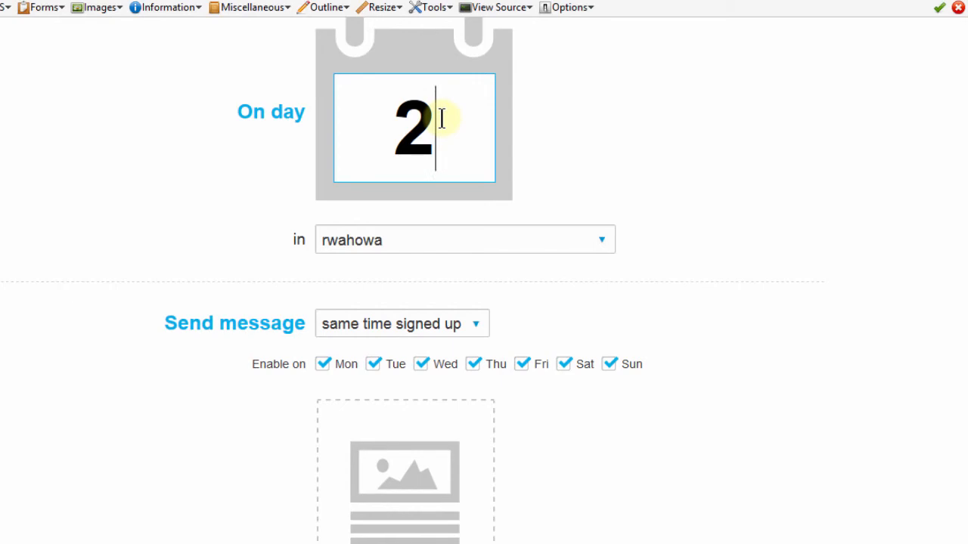
key(BackSpace)
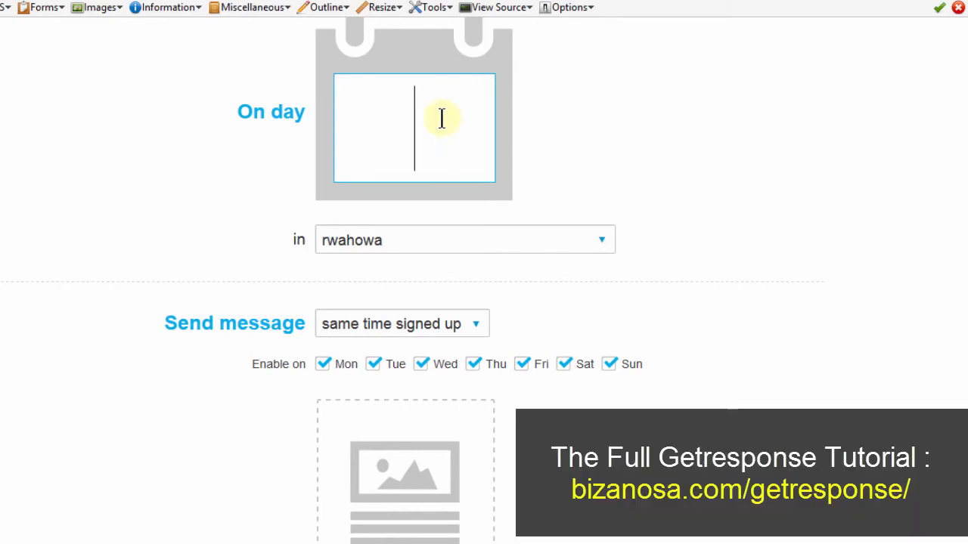
text(1)
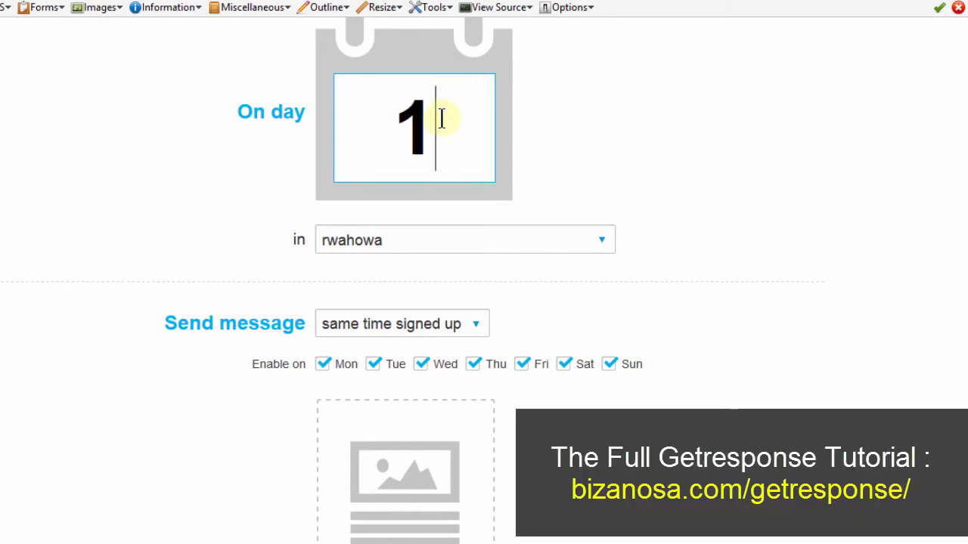
key(BackSpace)
text(100)
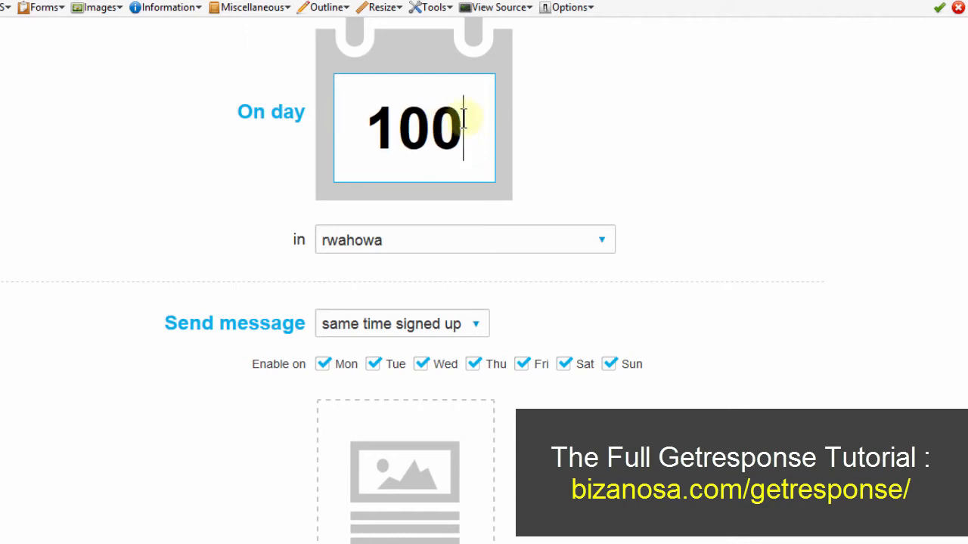
drag(463, 117, 333, 117)
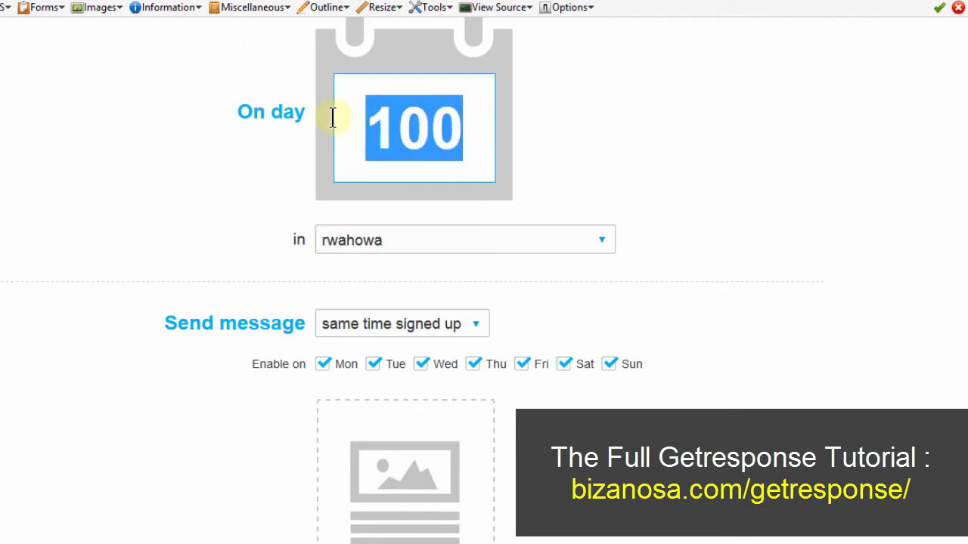
text(0)
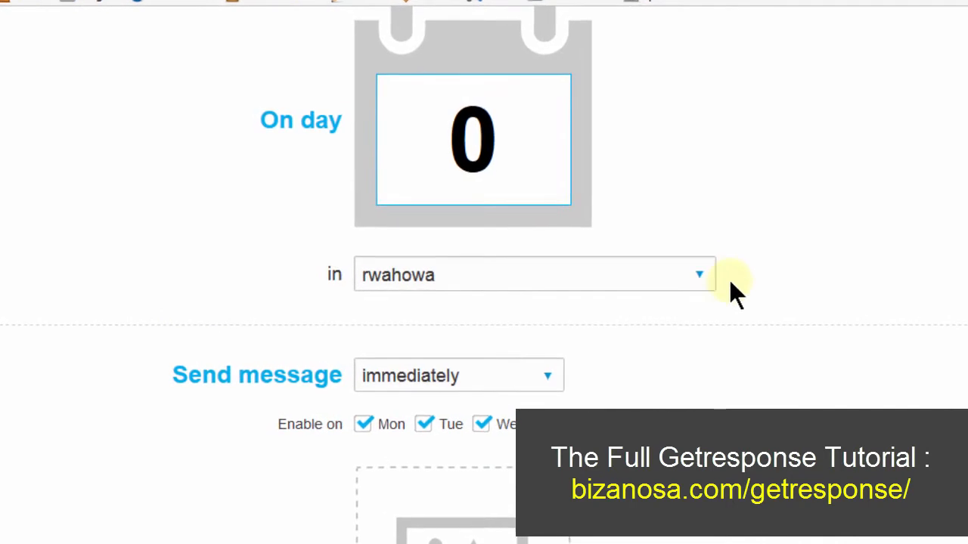
- Review the campaign choices and try sending the message with a delay of 3 hours
click(701, 277)
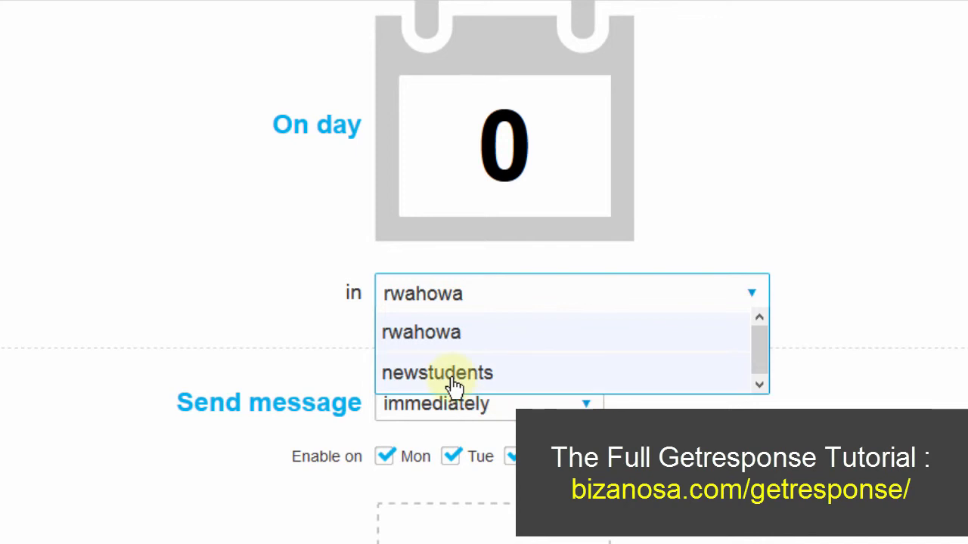
click(801, 295)
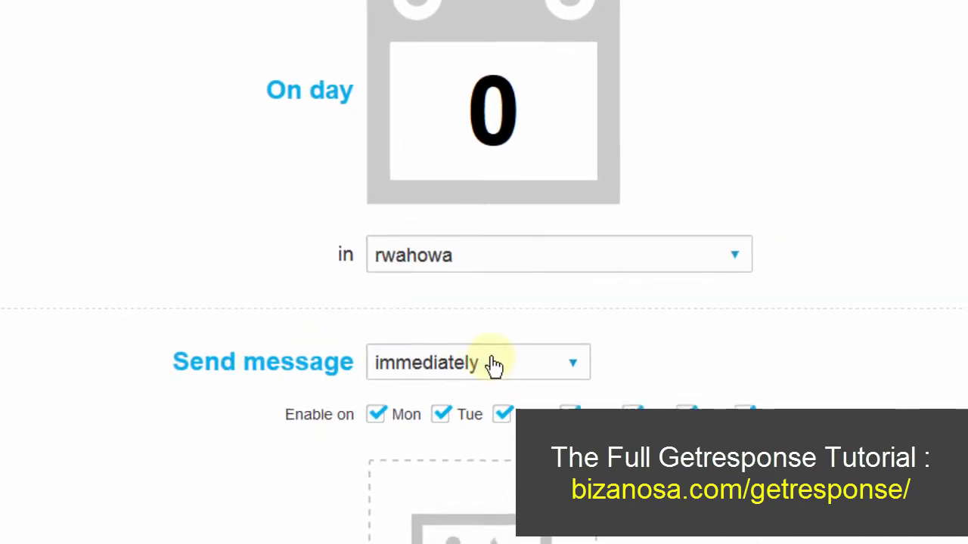
click(586, 404)
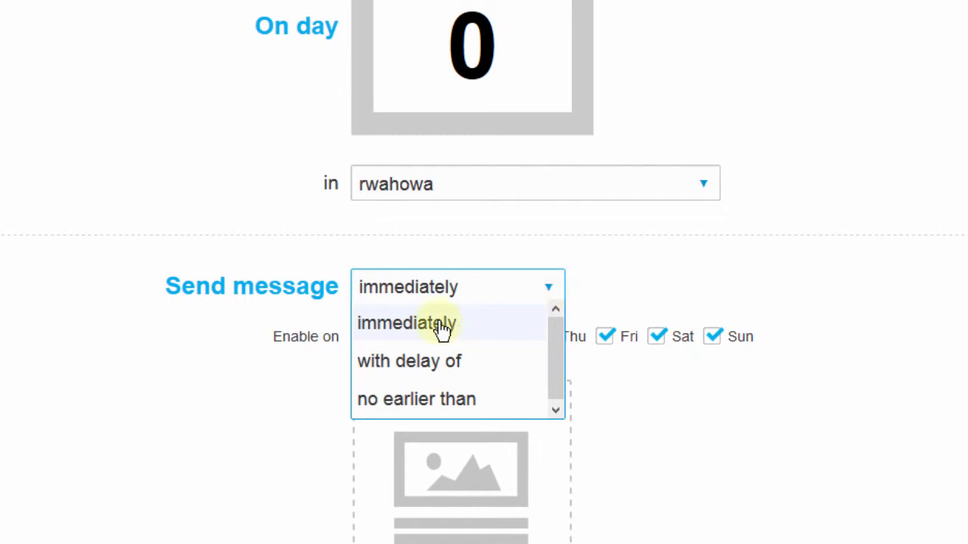
click(409, 363)
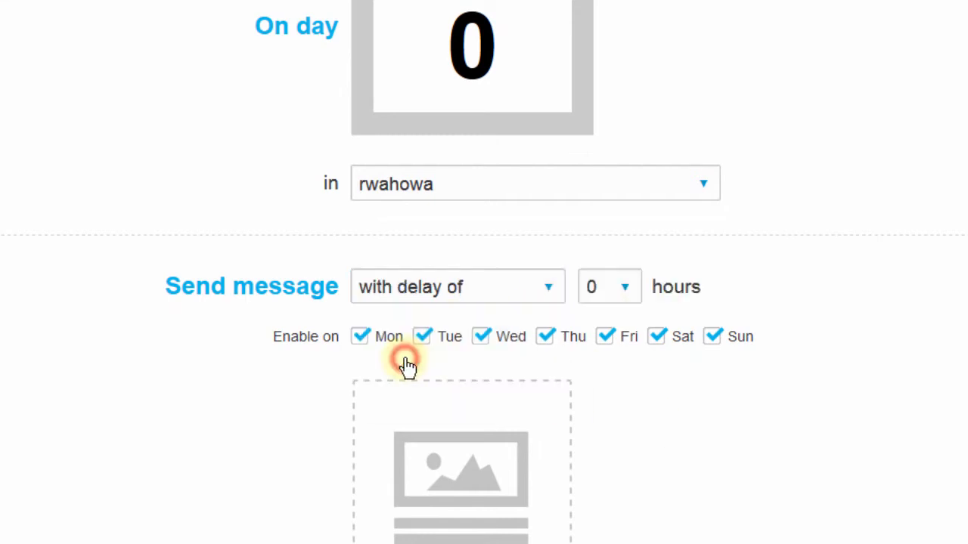
click(626, 289)
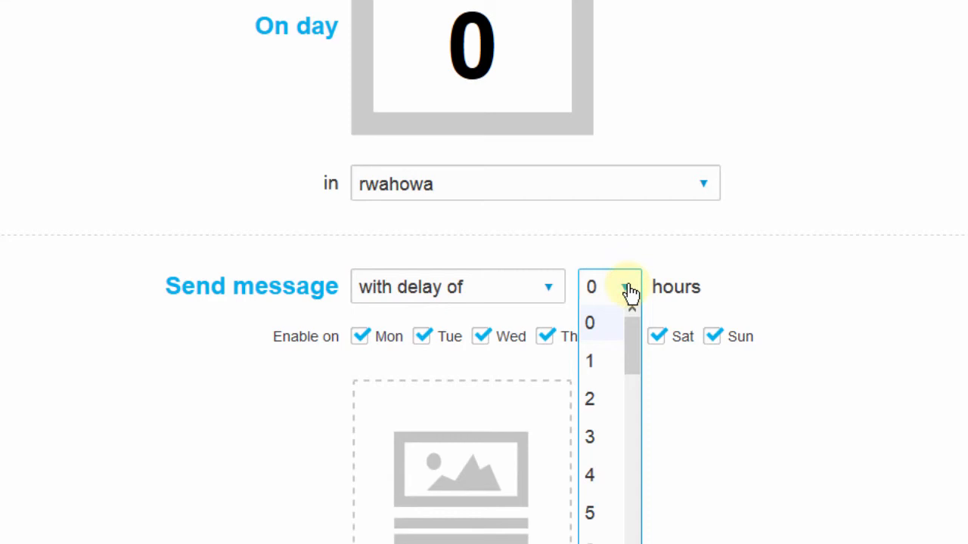
click(595, 441)
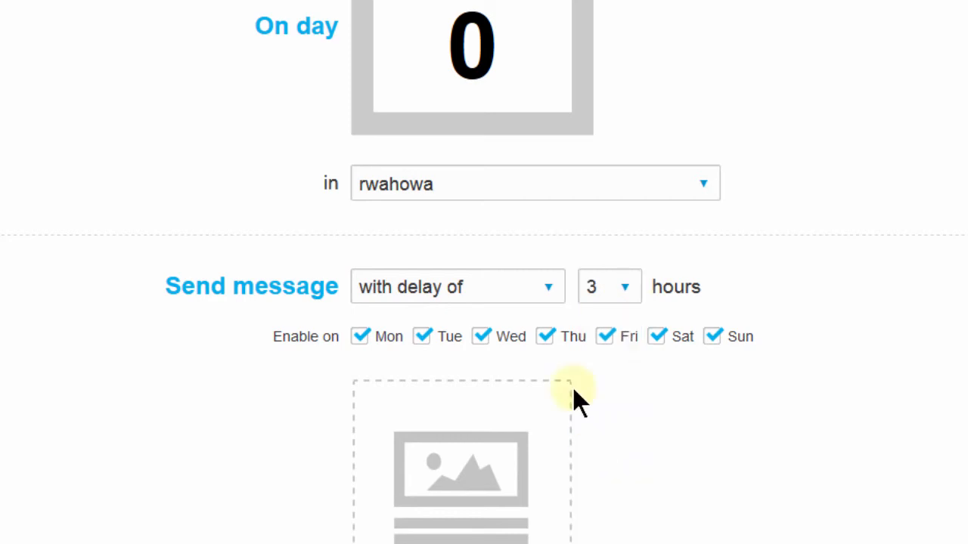
- Look through the delay hours and switch the message back to being sent immediately
click(625, 290)
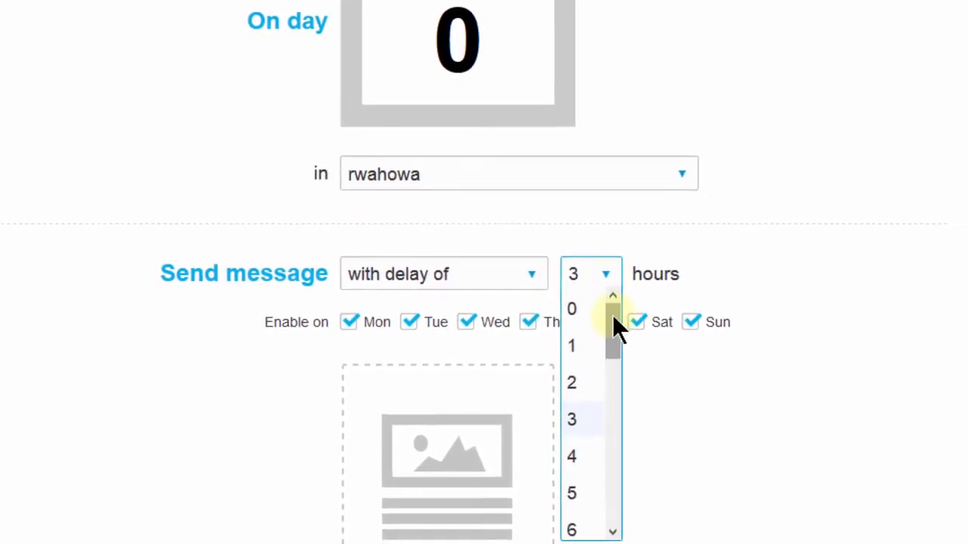
drag(625, 325, 601, 266)
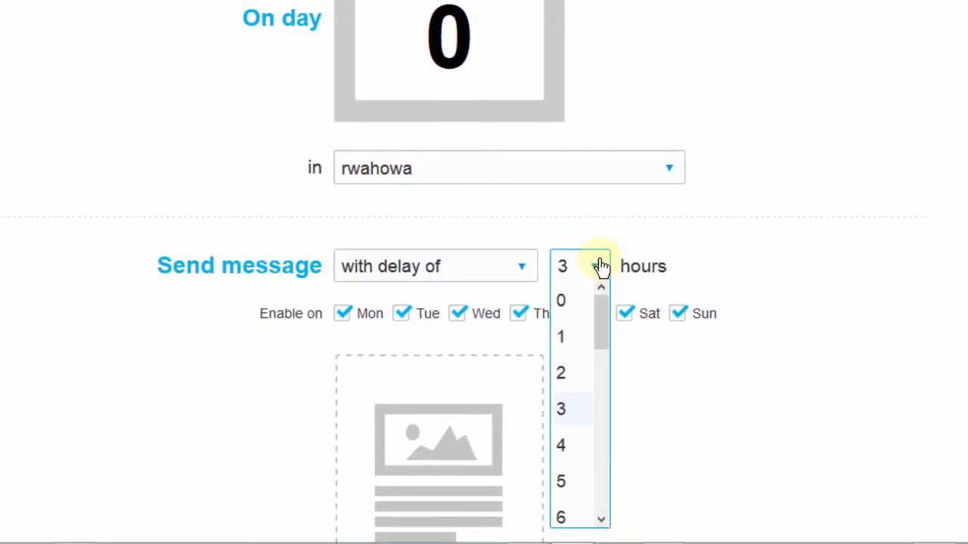
click(474, 272)
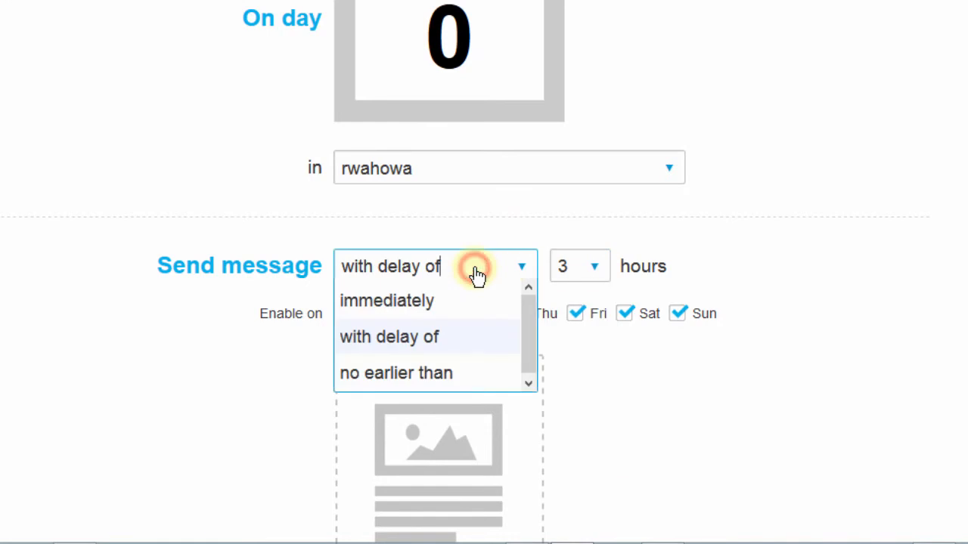
click(382, 302)
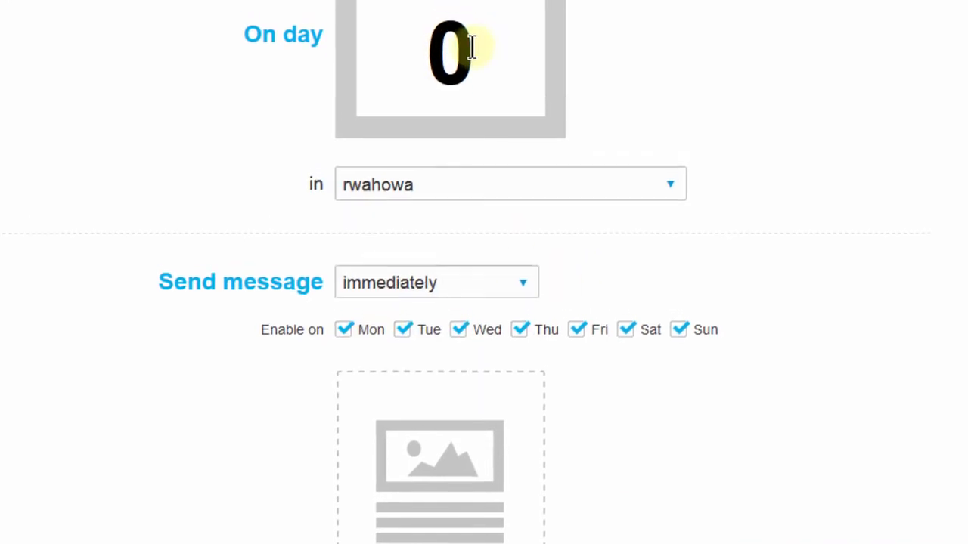
- Try day 3 for the autoresponder, with the message sent with a delay of 3 hours
drag(471, 29, 367, 13)
text(3)
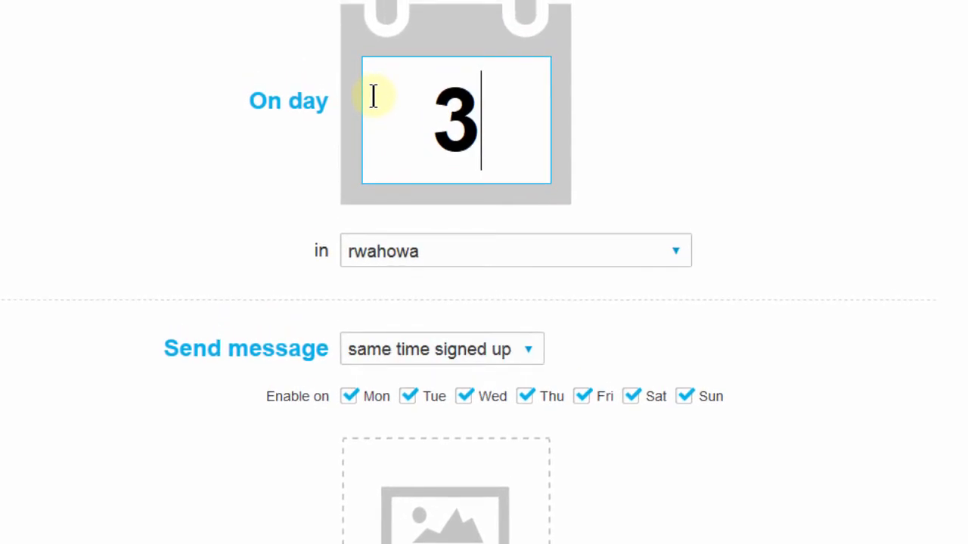
click(594, 310)
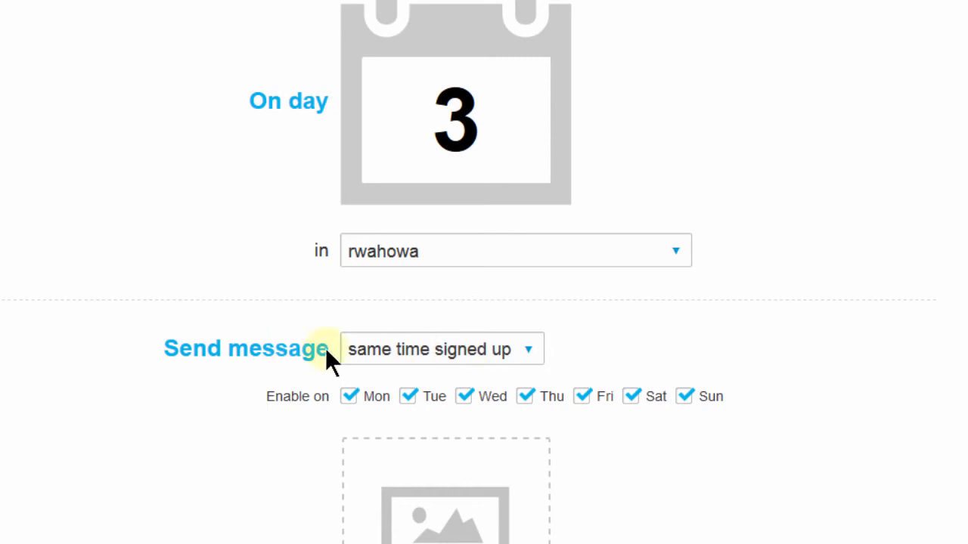
click(433, 353)
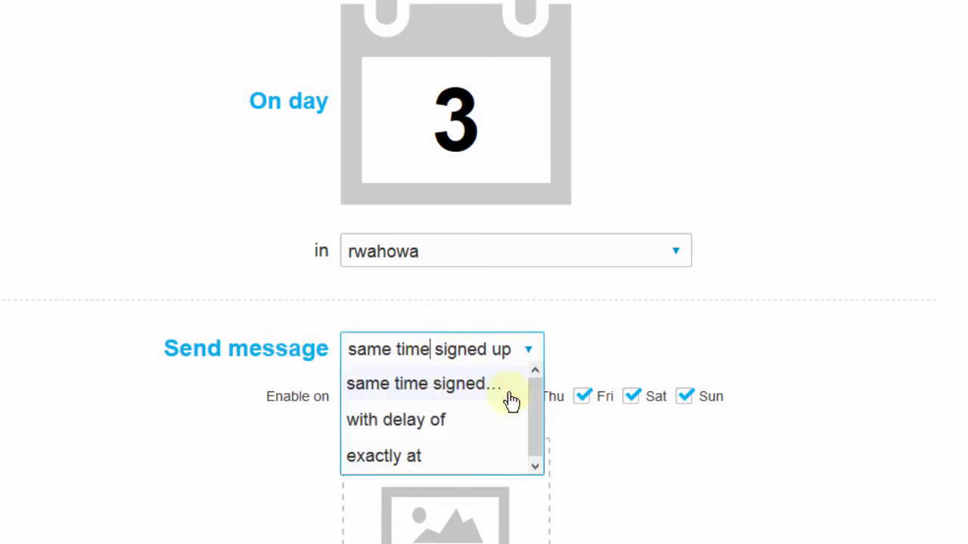
click(438, 428)
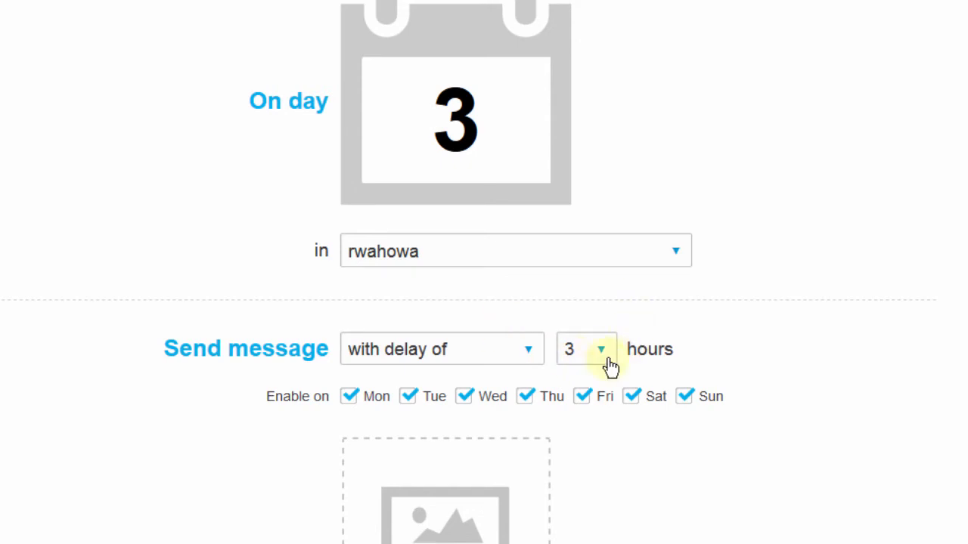
click(532, 353)
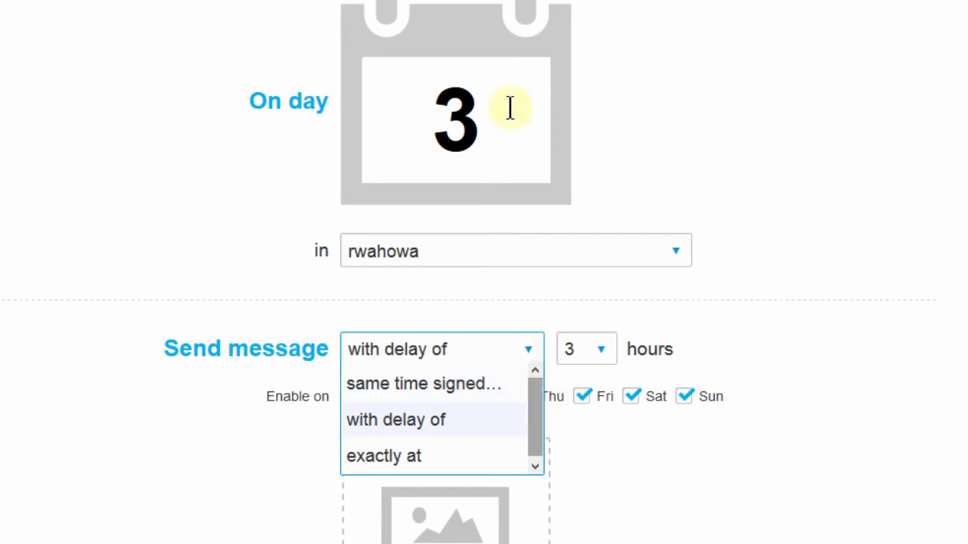
- Return the autoresponder to day 0 and set the message to send immediately
drag(492, 124, 367, 93)
text(0)
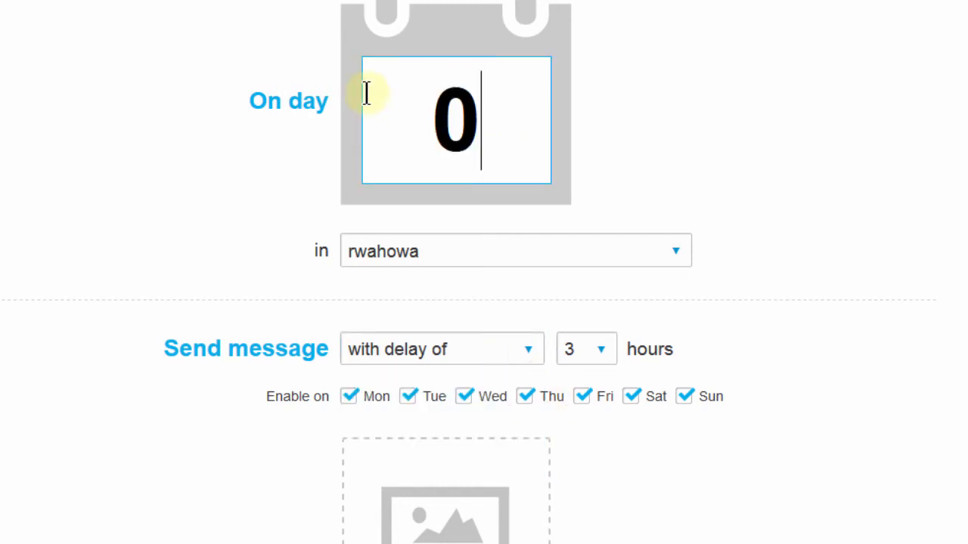
scroll(546, 355, down, 3)
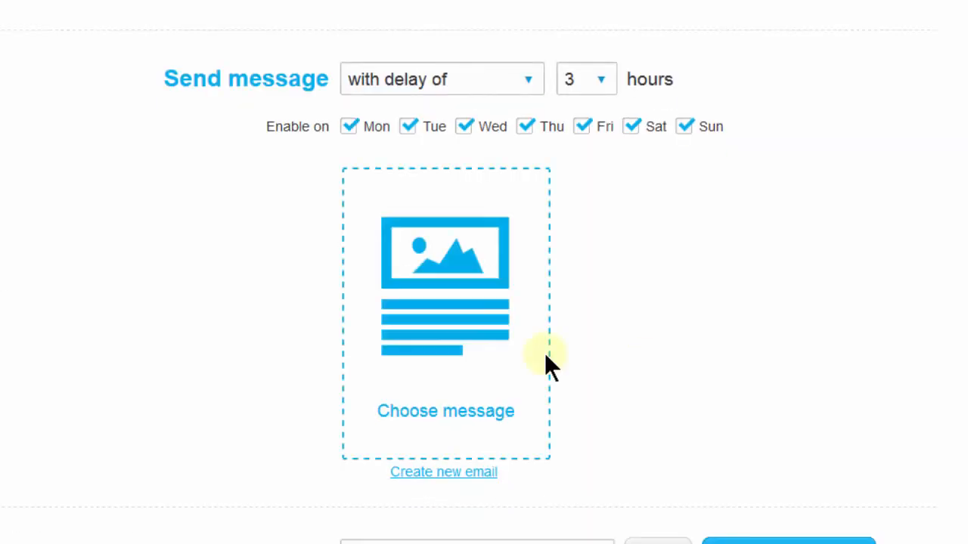
click(487, 80)
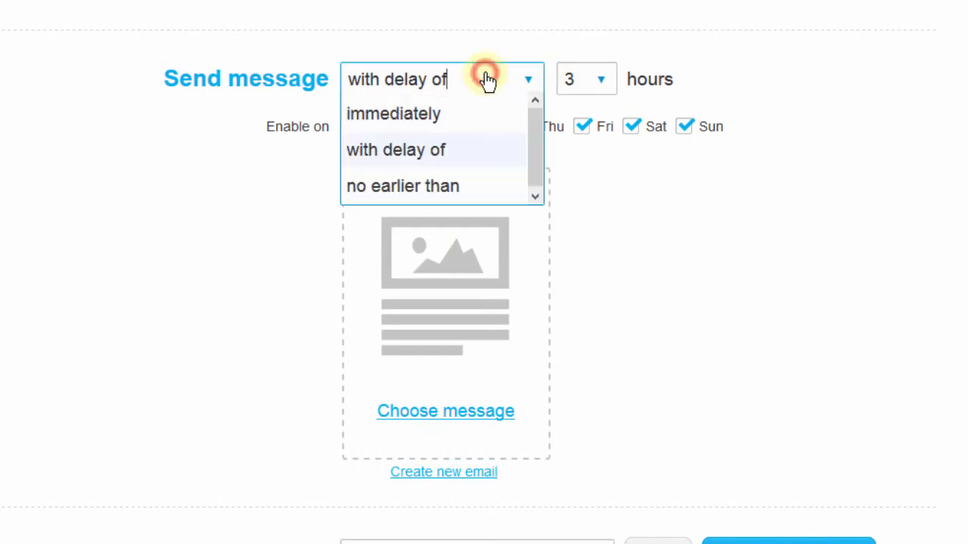
click(409, 121)
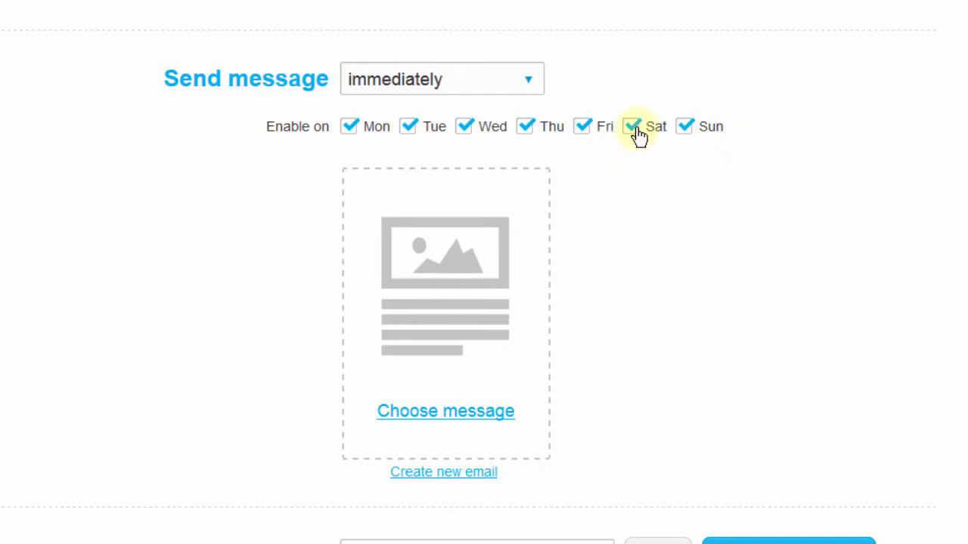
- Try excluding Saturday and Sunday from the sending days, and enable both days again
click(687, 129)
click(684, 130)
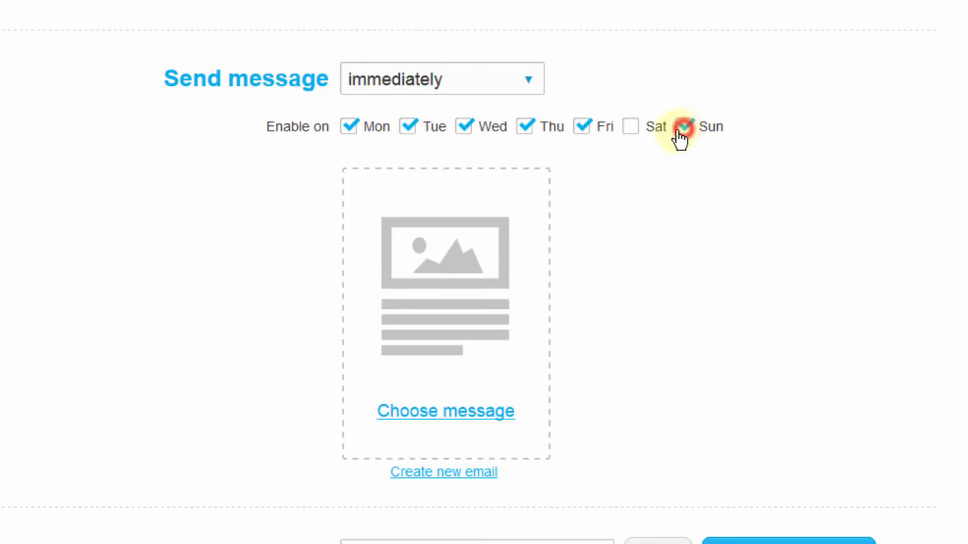
click(630, 129)
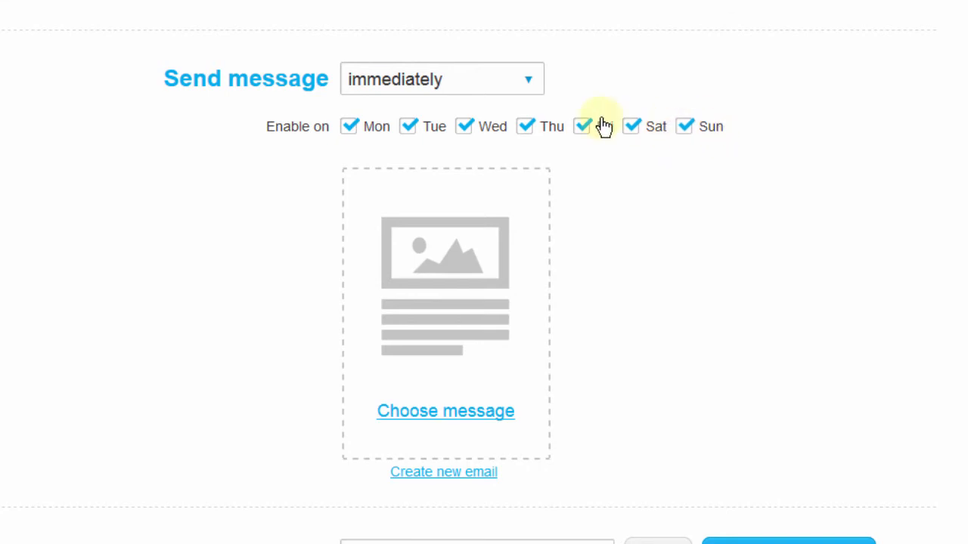
- Try excluding Tuesday and Thursday from the sending days, and enable both days again
click(408, 130)
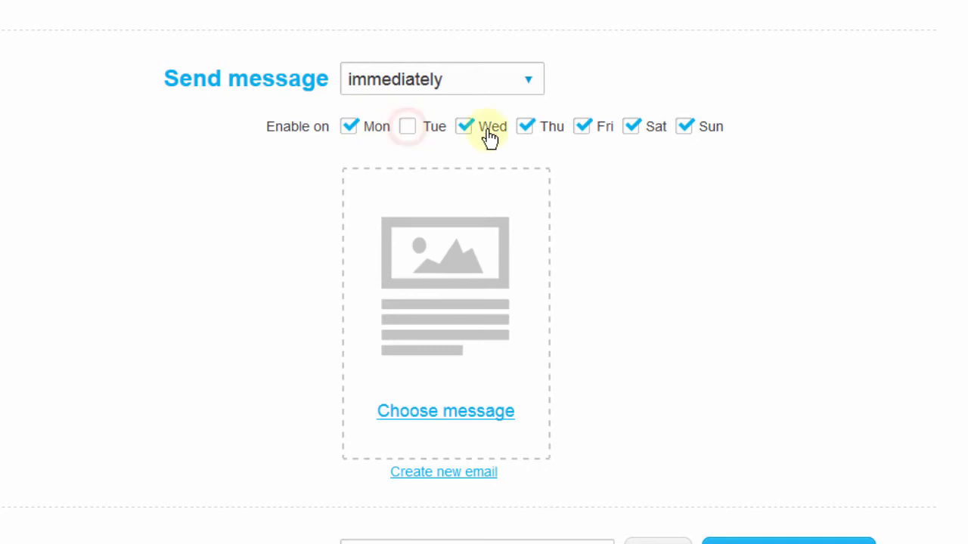
click(526, 130)
click(409, 130)
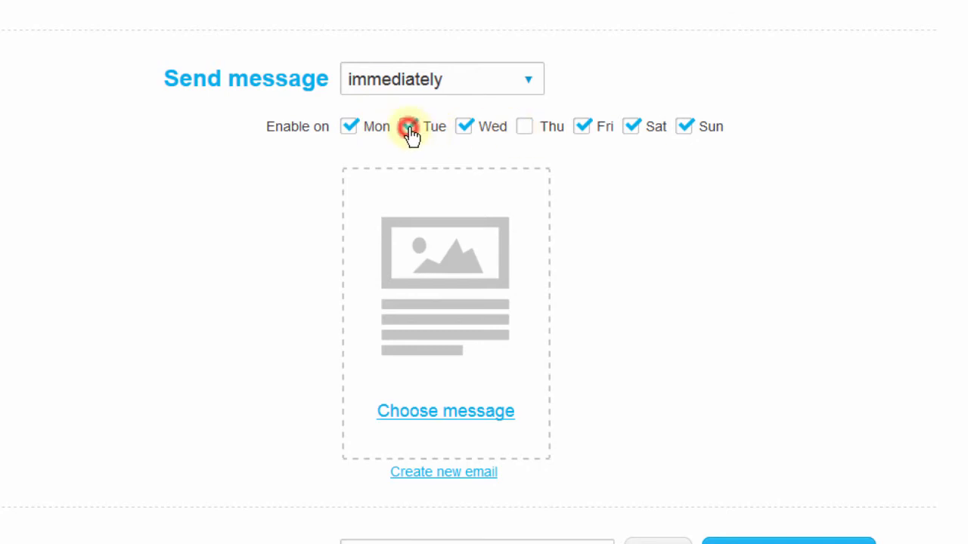
click(523, 129)
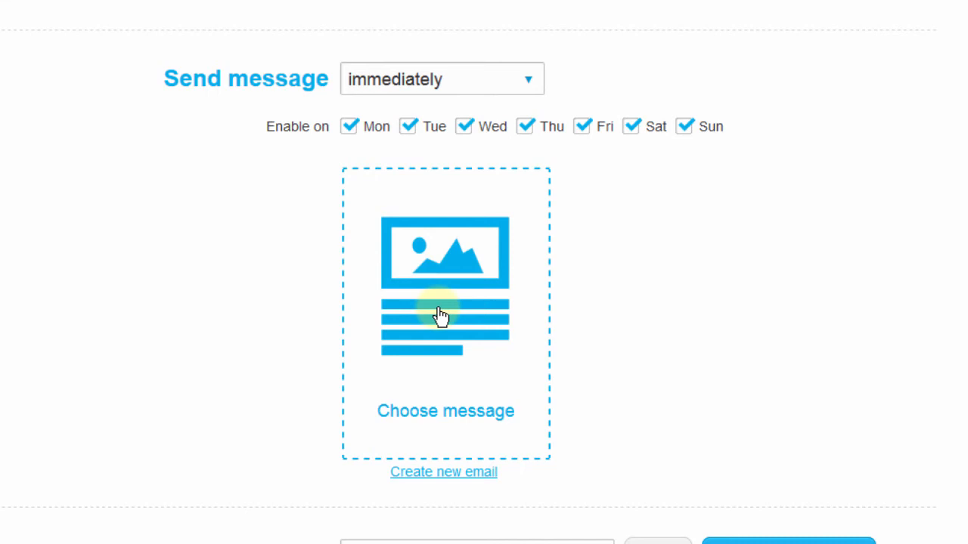
scroll(529, 302, down, 1)
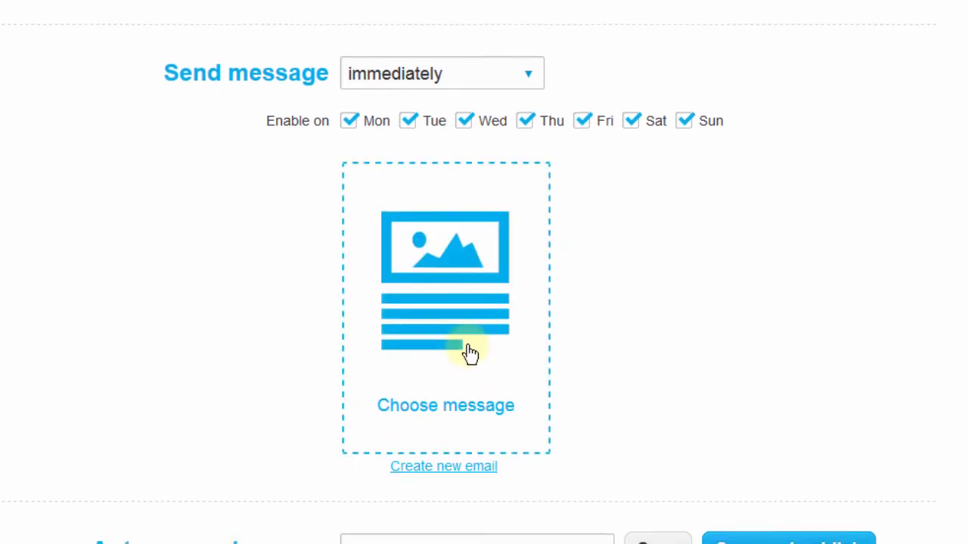
- Choose the Bizanosa First newsletter as the message for the day 0 autoresponder
scroll(411, 255, down, 2)
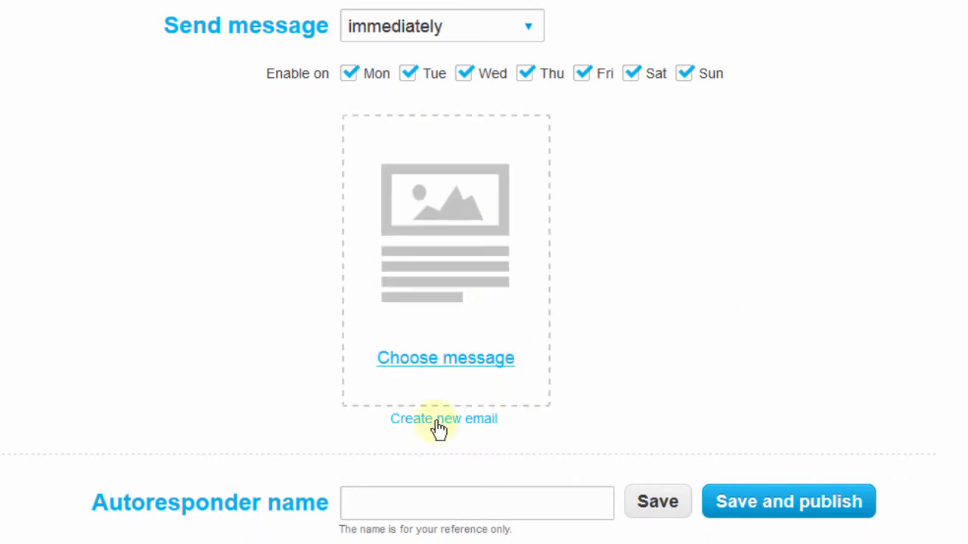
click(430, 251)
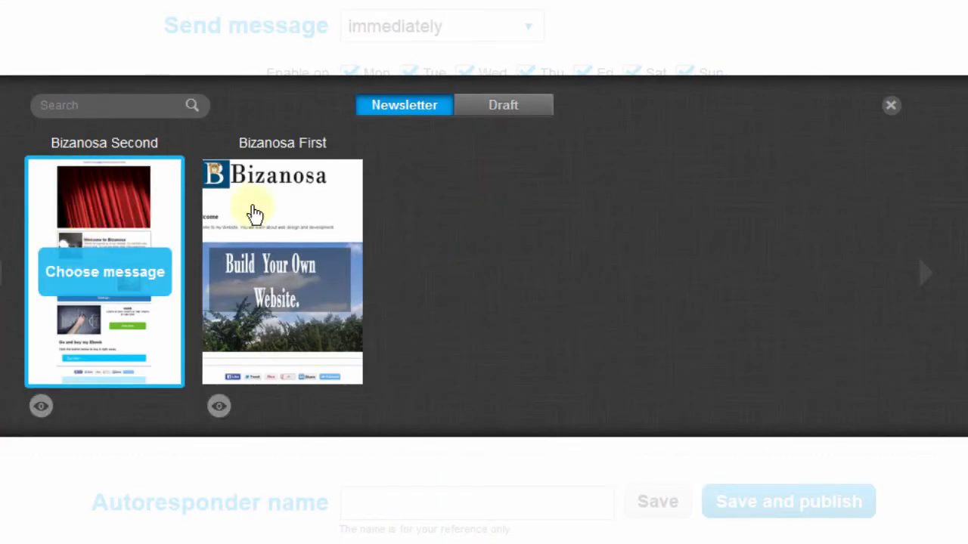
mouse_move(313, 284)
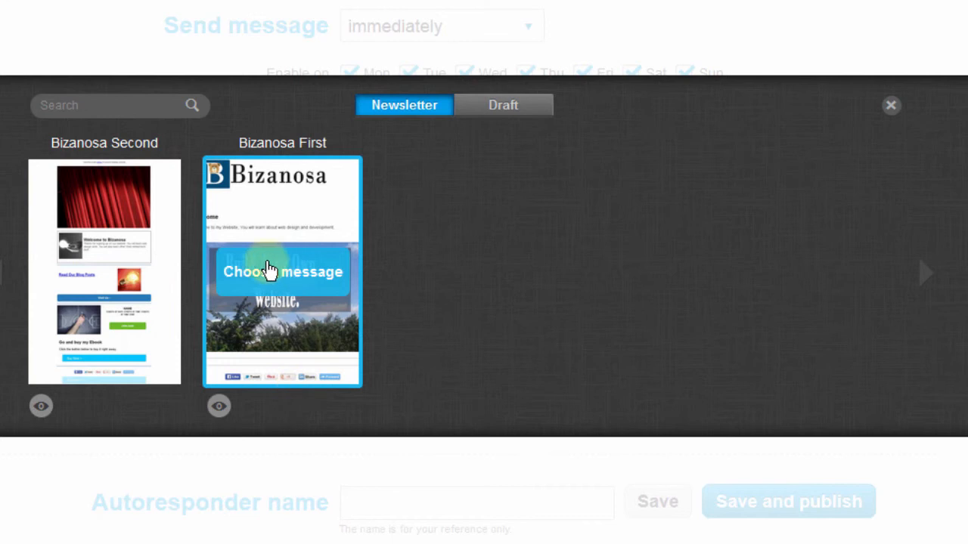
mouse_move(110, 281)
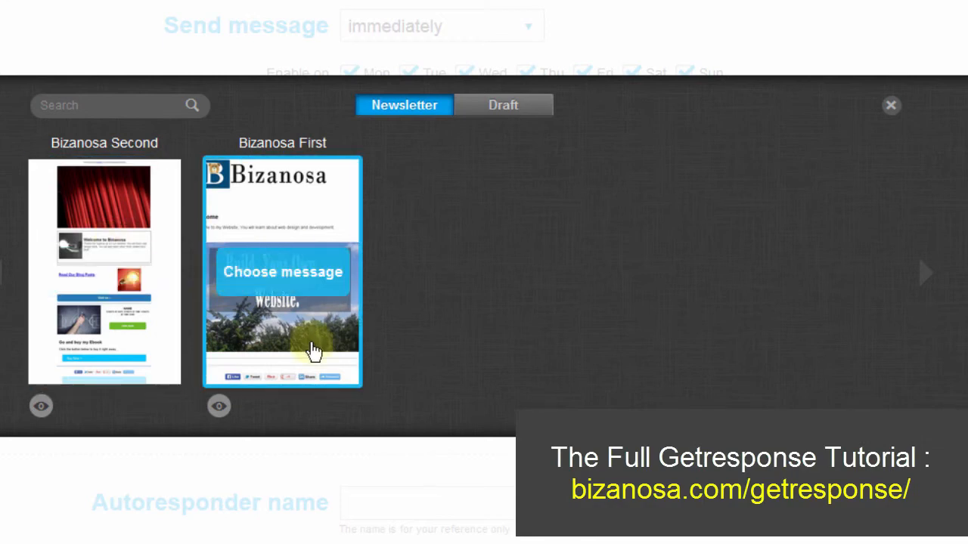
click(279, 278)
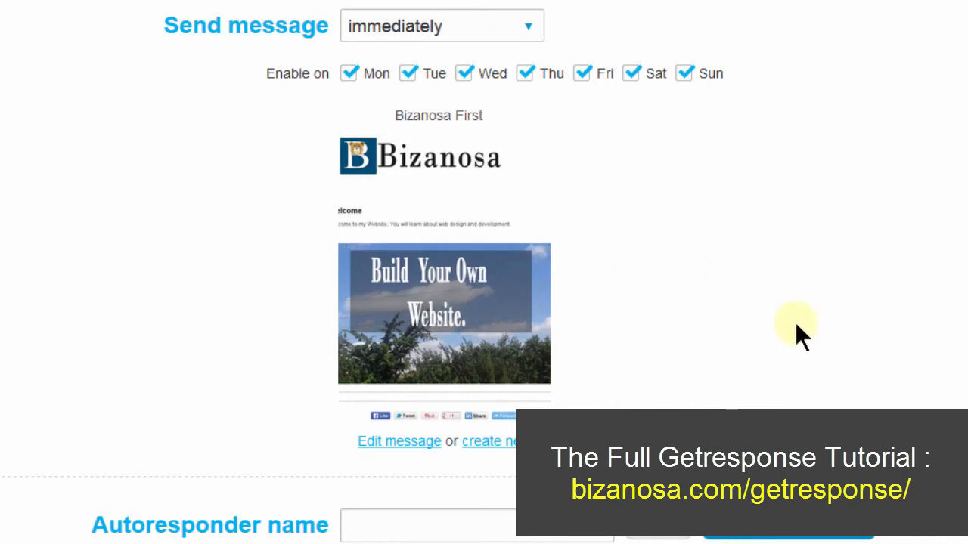
mouse_move(463, 298)
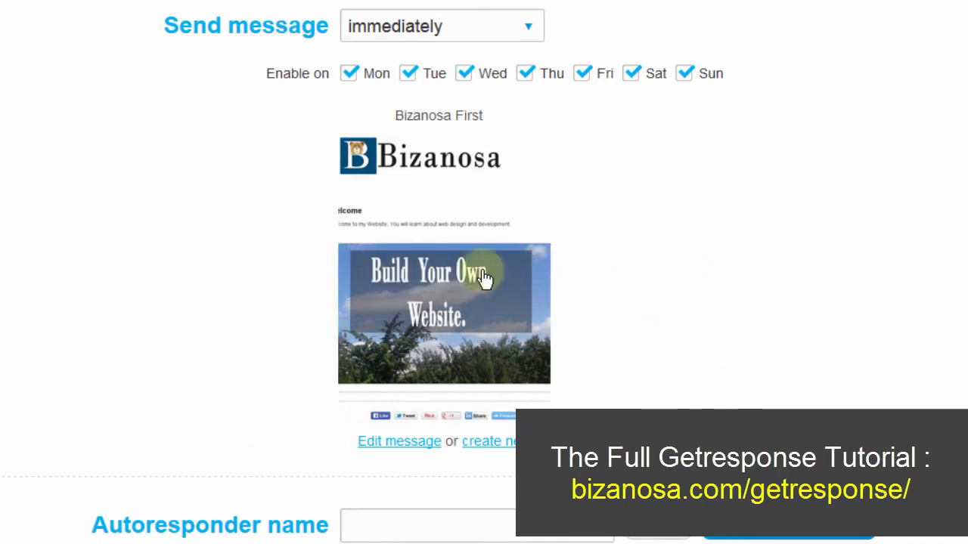
- Publish the autoresponder under the name Welcome, also sending the message to subscribers already on the list
scroll(484, 272, down, 1)
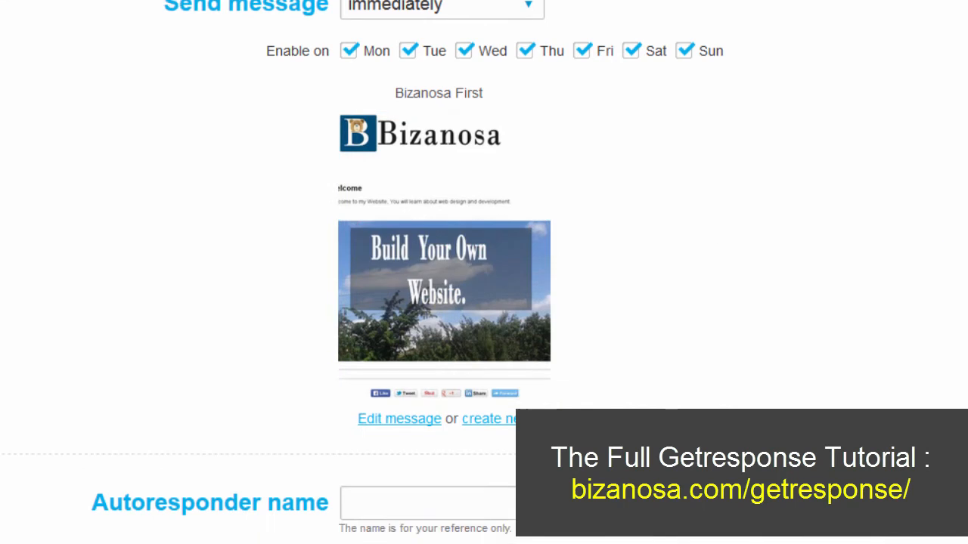
click(487, 506)
text(W)
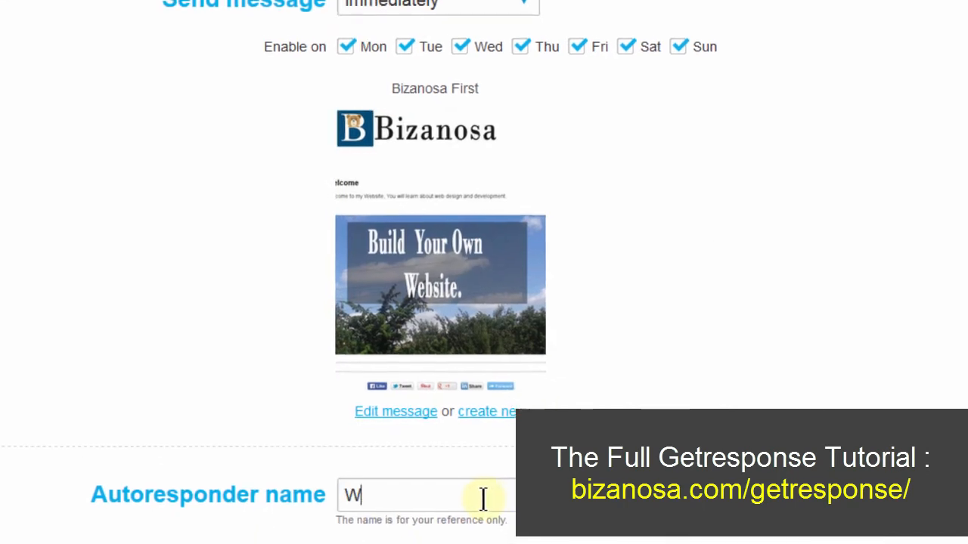
text(elcome)
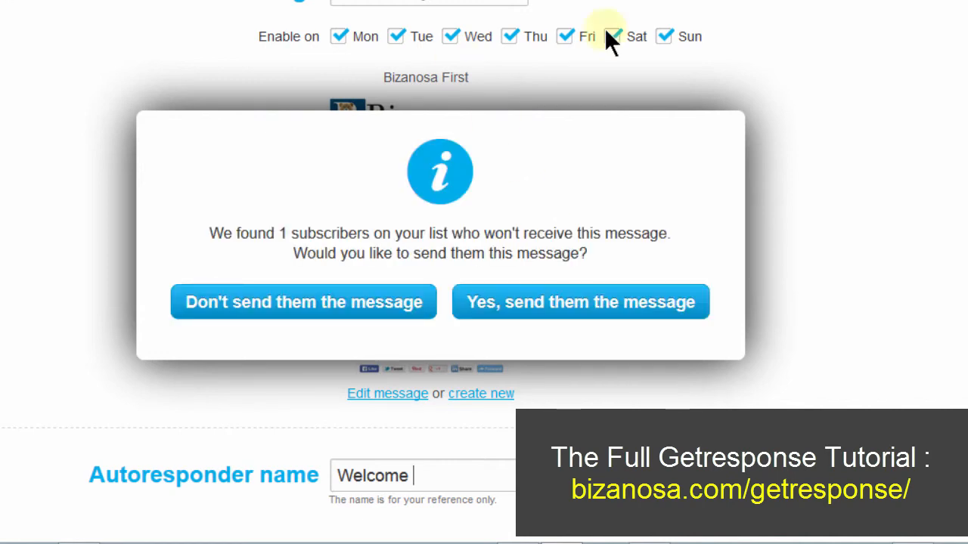
click(556, 305)
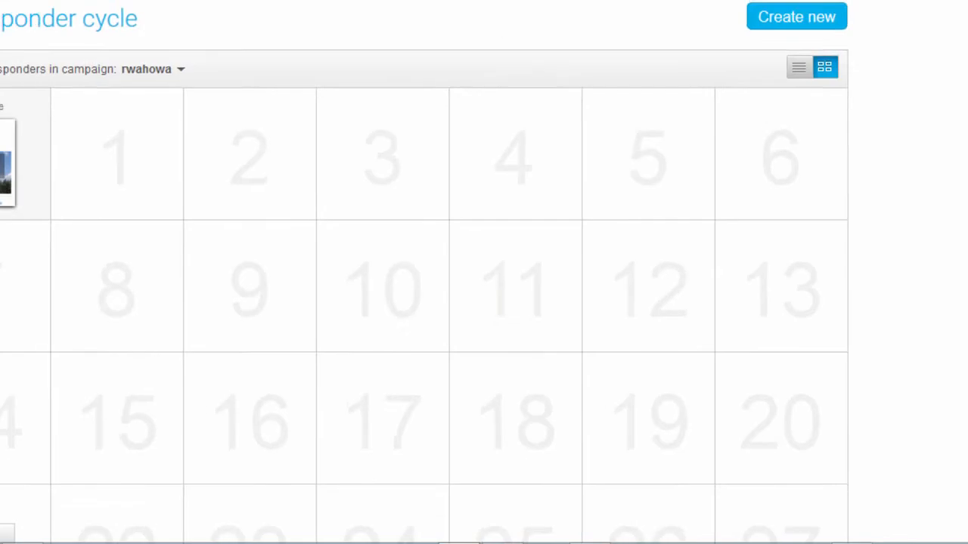
- Try switching the Welcome autoresponder off in the cycle overview, and switch it back on
mouse_move(92, 197)
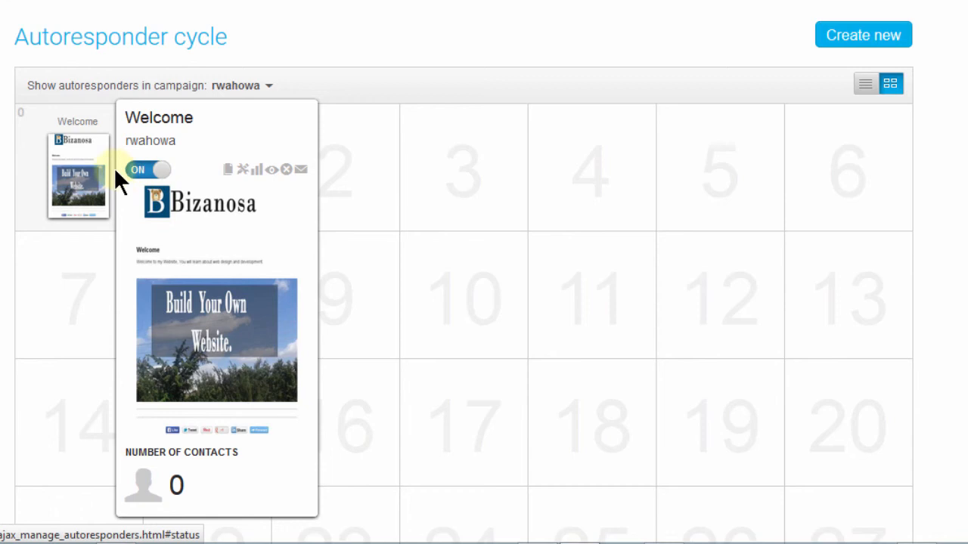
click(161, 173)
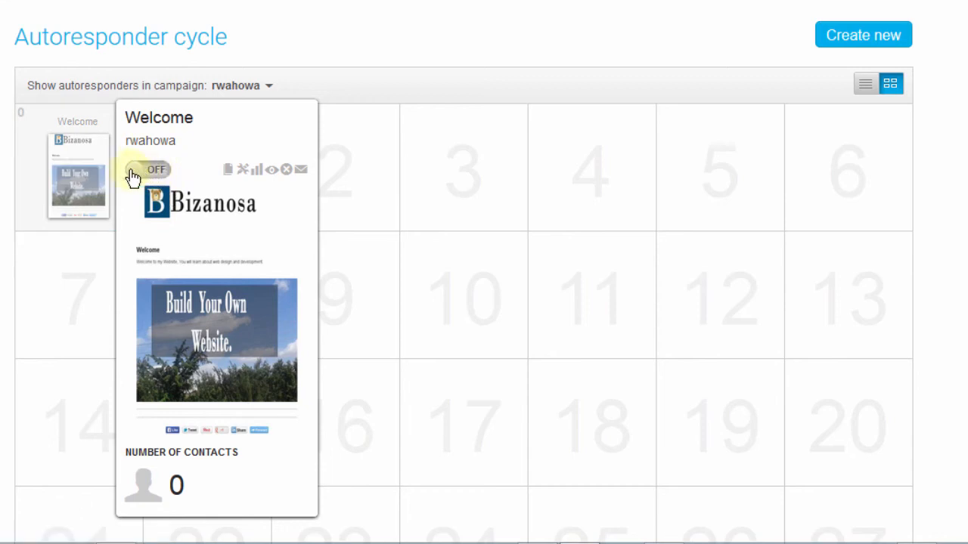
click(154, 175)
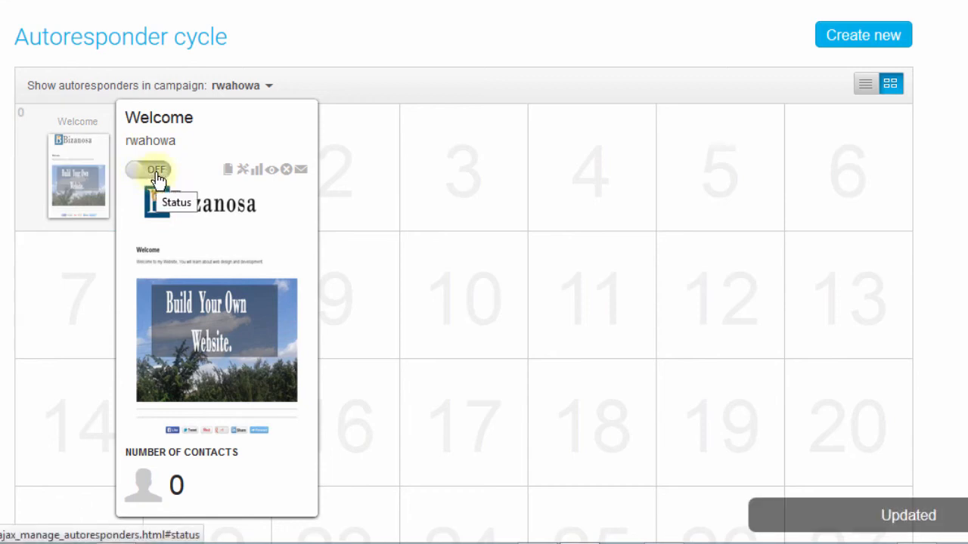
click(156, 175)
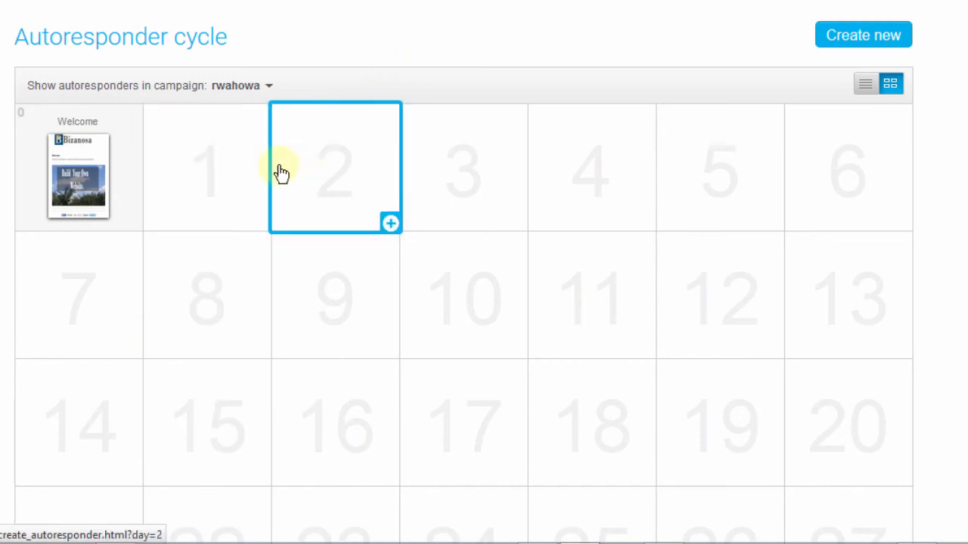
- Start a day 1 autoresponder in the rwahowa campaign and begin a new email for it
mouse_move(110, 169)
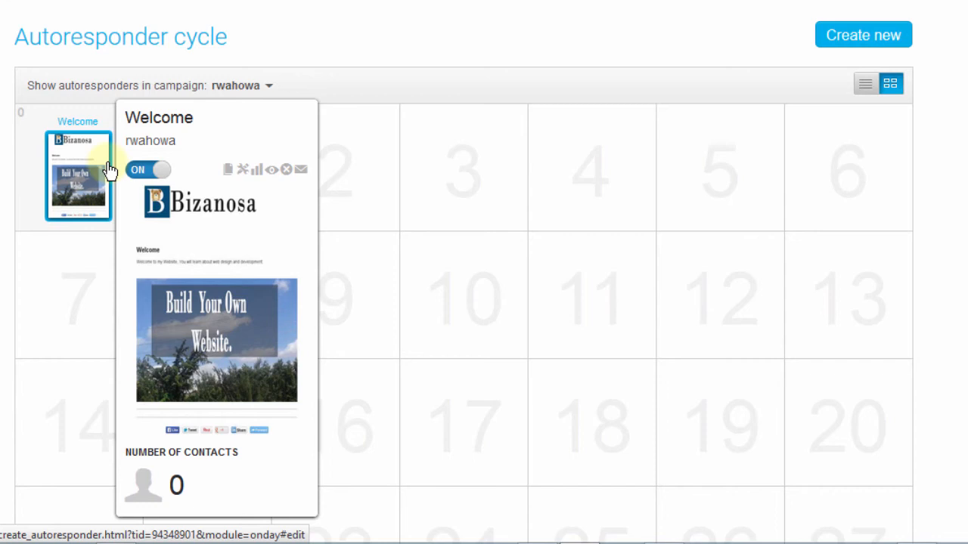
mouse_move(264, 228)
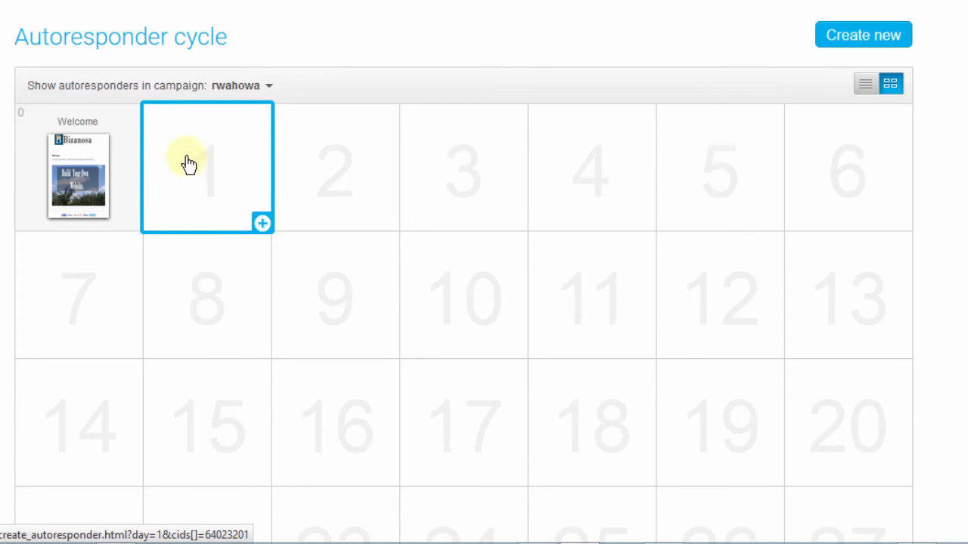
click(214, 190)
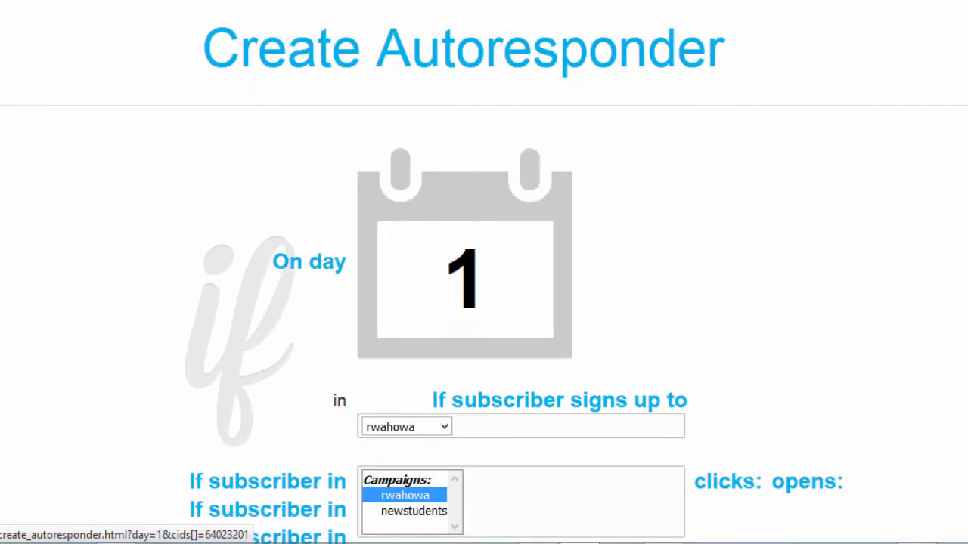
scroll(484, 302, down, 1)
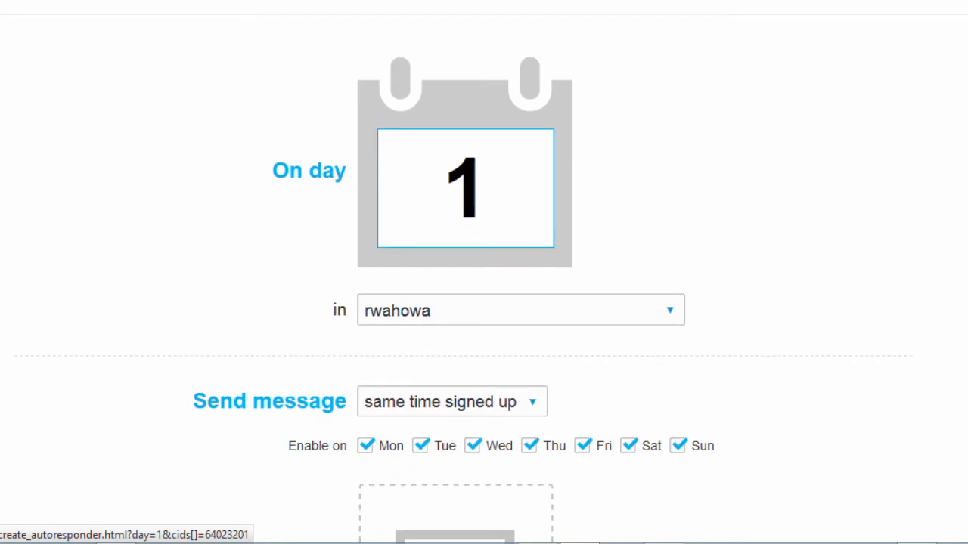
scroll(752, 177, down, 3)
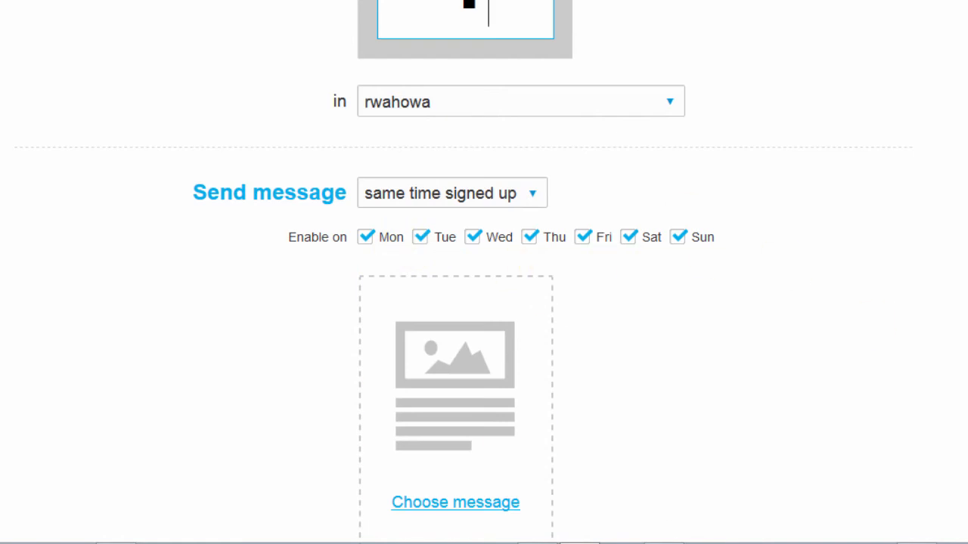
scroll(573, 212, down, 2)
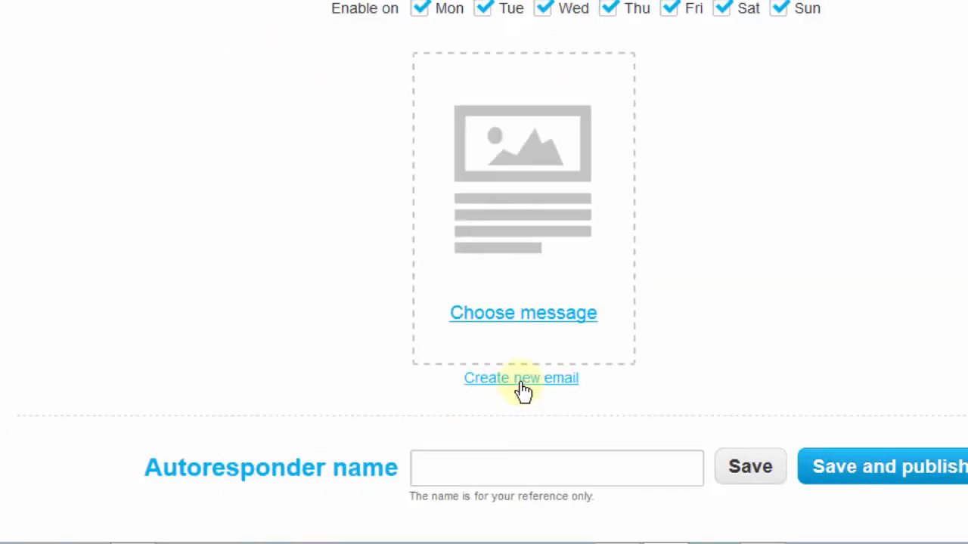
click(567, 369)
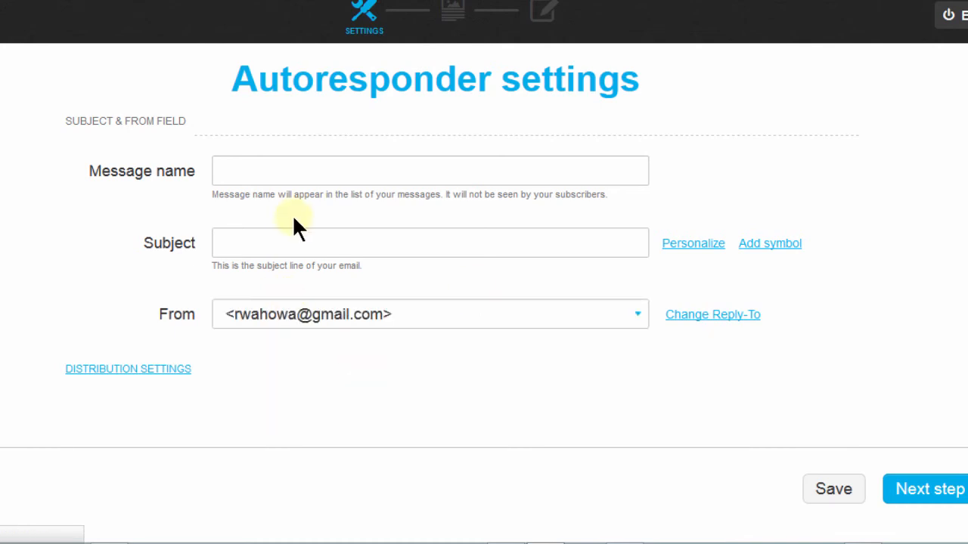
- Set the message name to Day 2 and the subject to Day 2 Tutorial, and continue to template selection
click(243, 171)
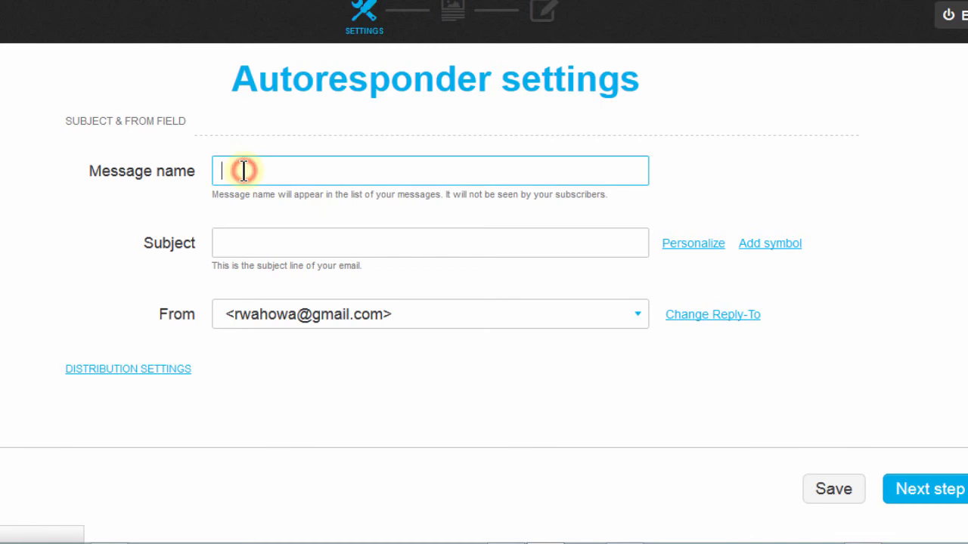
text(Da)
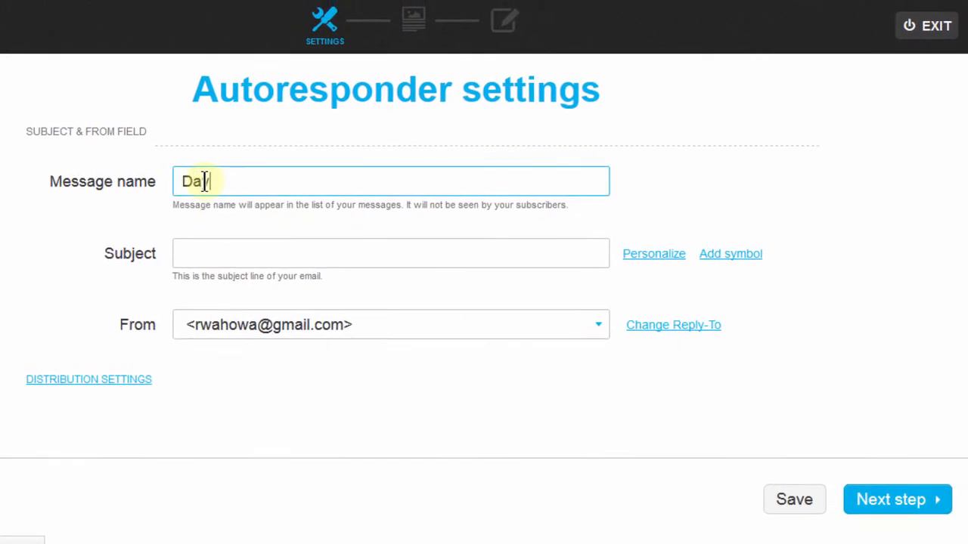
text(y 2)
click(211, 246)
text(Da)
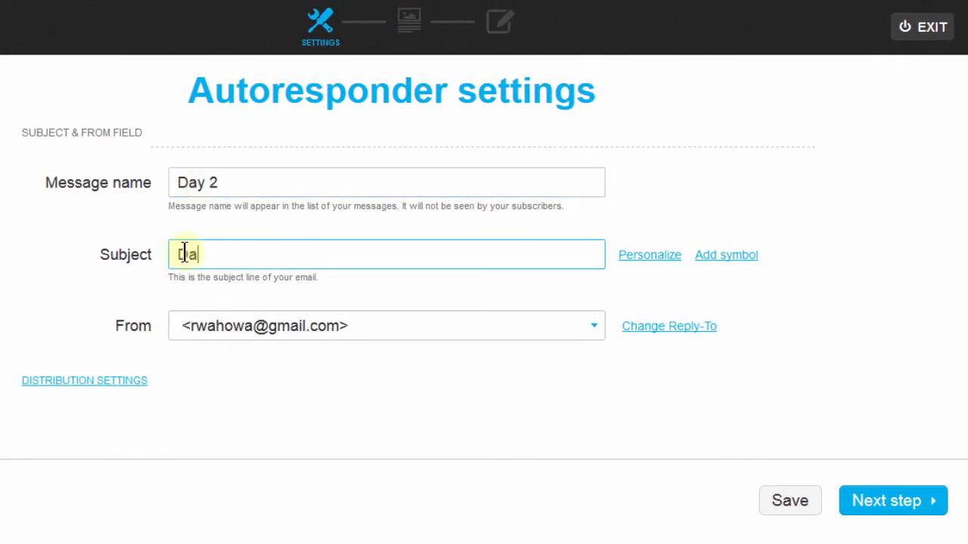
text(y 2 Tutorial)
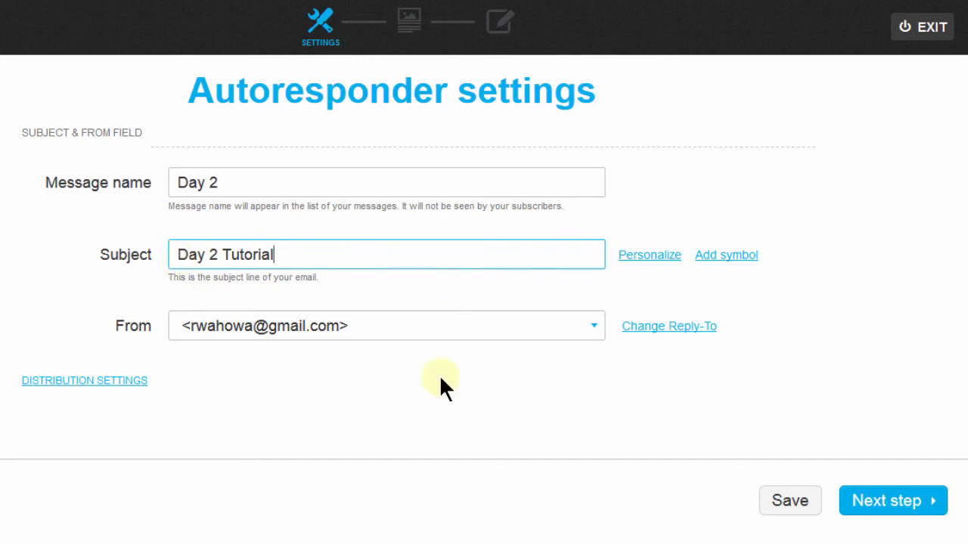
click(883, 498)
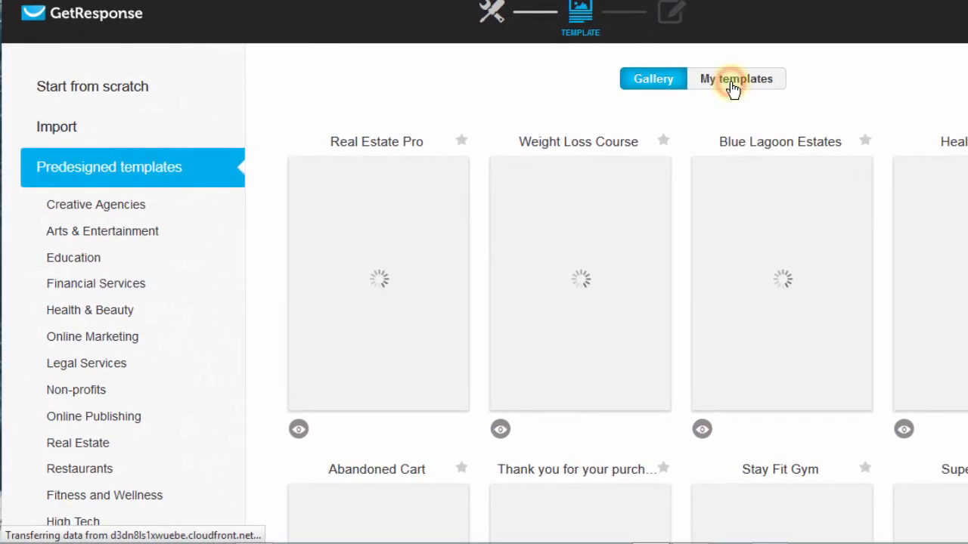
- Use the first of the two saved Bizanosa Second templates for the email
click(688, 91)
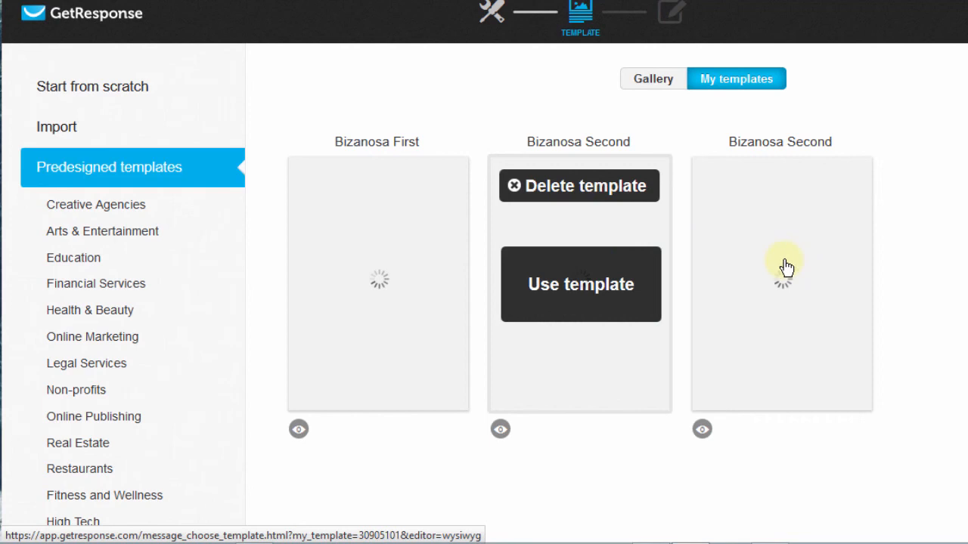
mouse_move(780, 255)
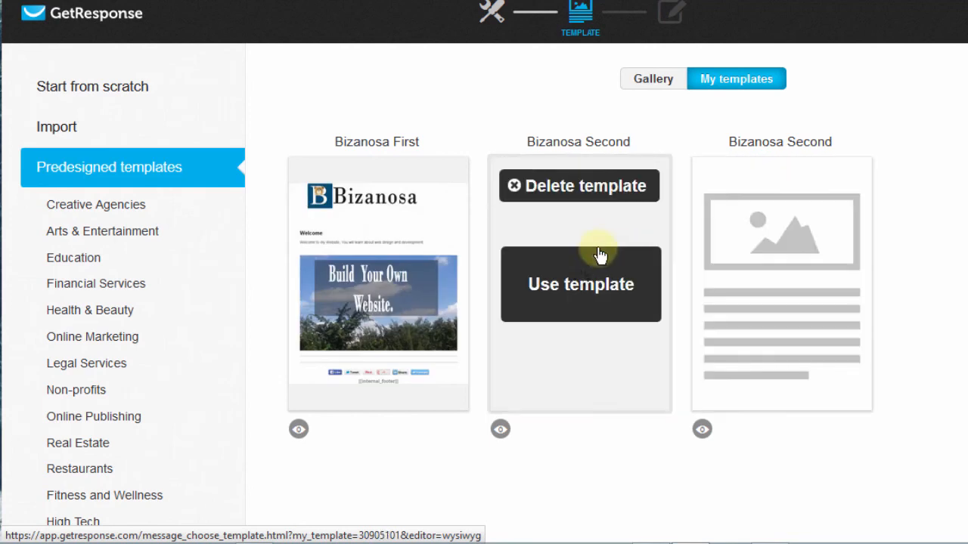
click(597, 254)
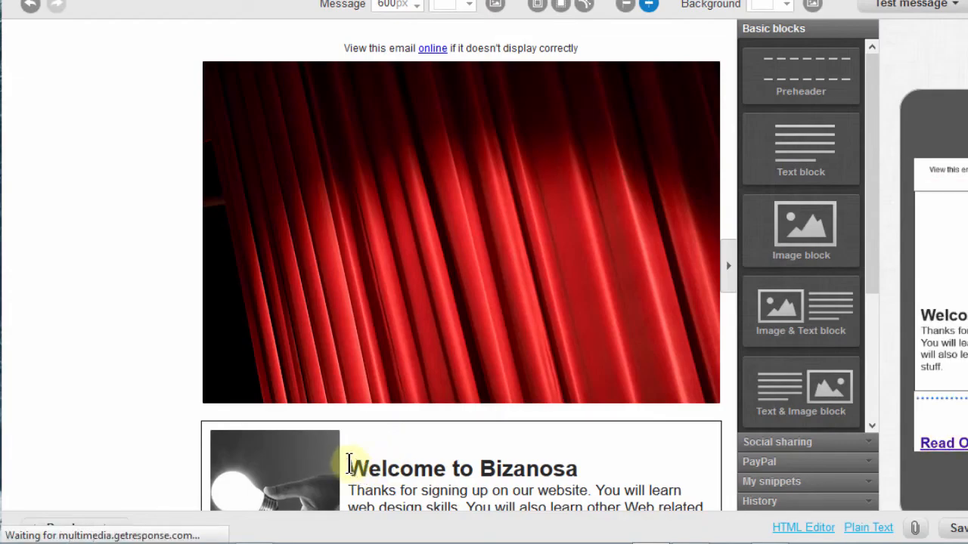
- Add the greeting "Hi" followed by the [[name]] contact field on a line above the "Welcome to Bizanosa" heading
click(349, 464)
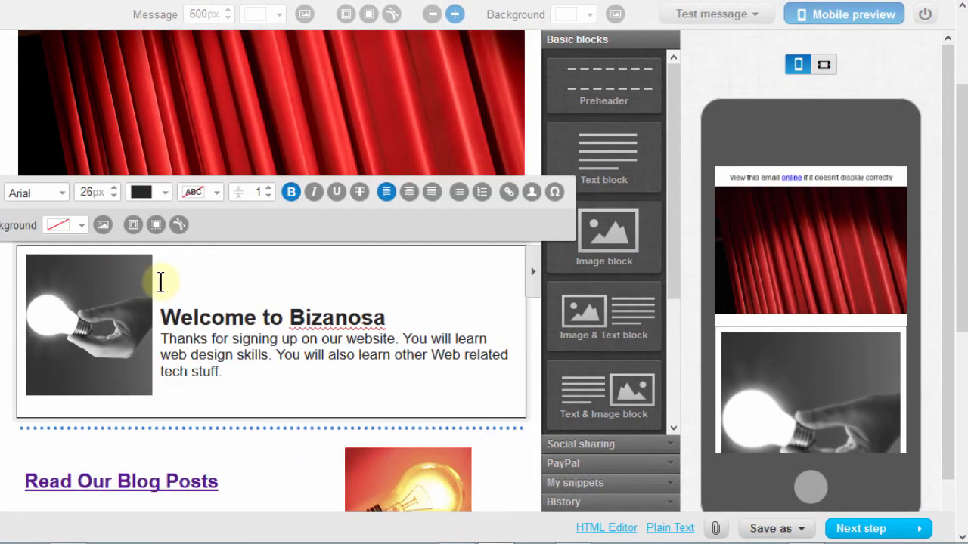
text(Hi)
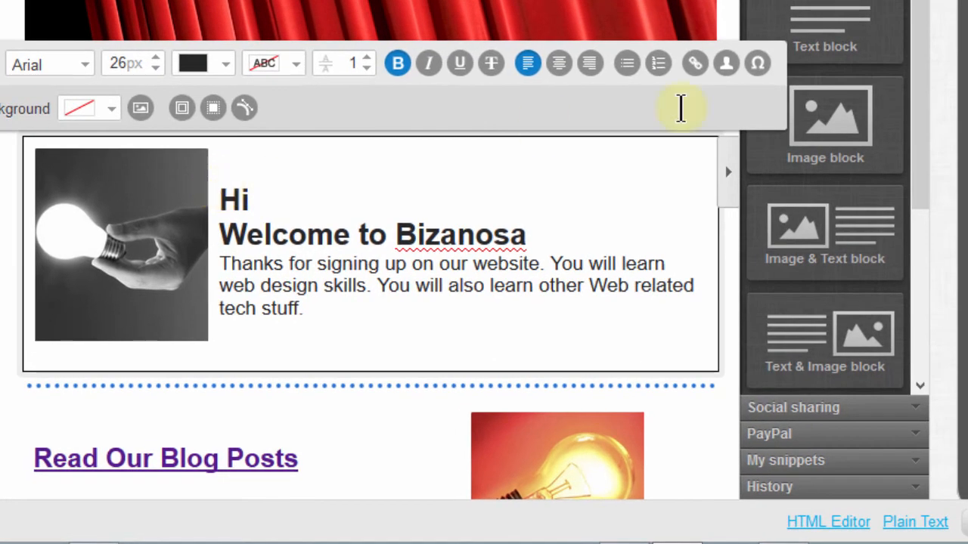
click(726, 64)
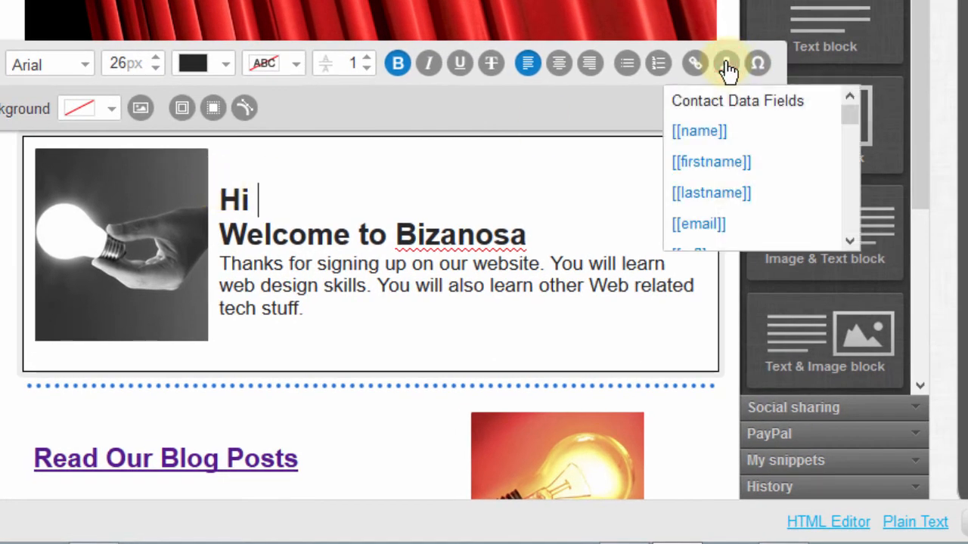
click(711, 133)
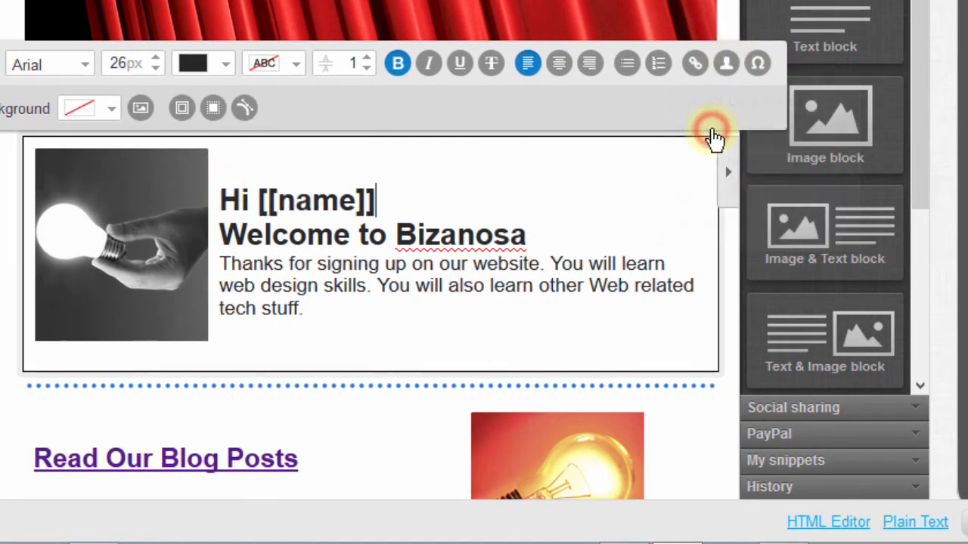
click(259, 198)
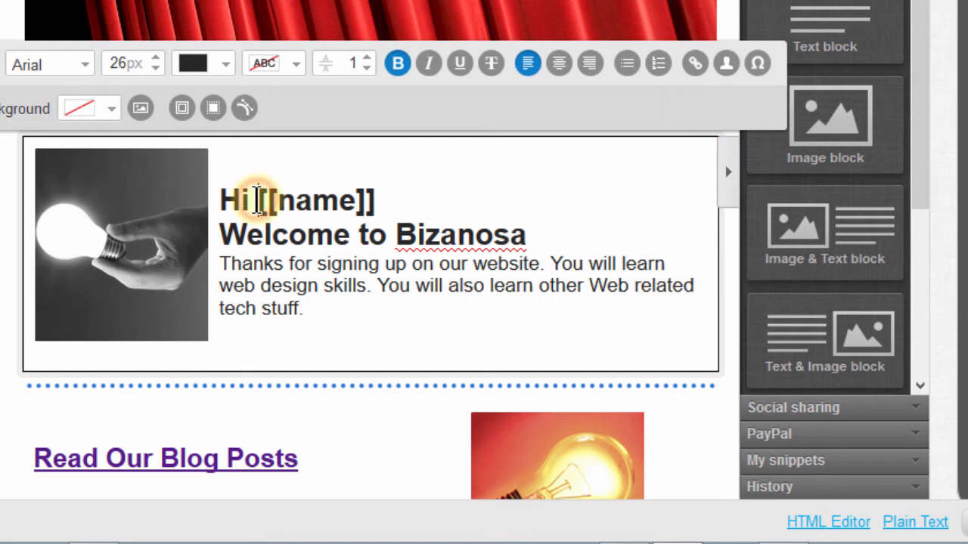
click(404, 209)
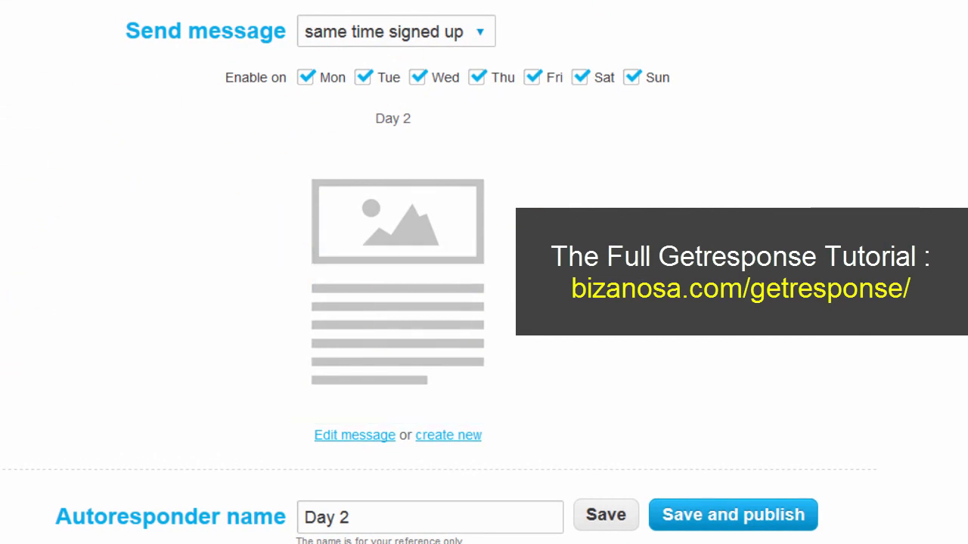
- Save and publish the Day 2 autoresponder, choosing to send the message to the existing subscribers who would otherwise miss it
mouse_move(462, 285)
mouse_move(415, 279)
drag(417, 112, 365, 113)
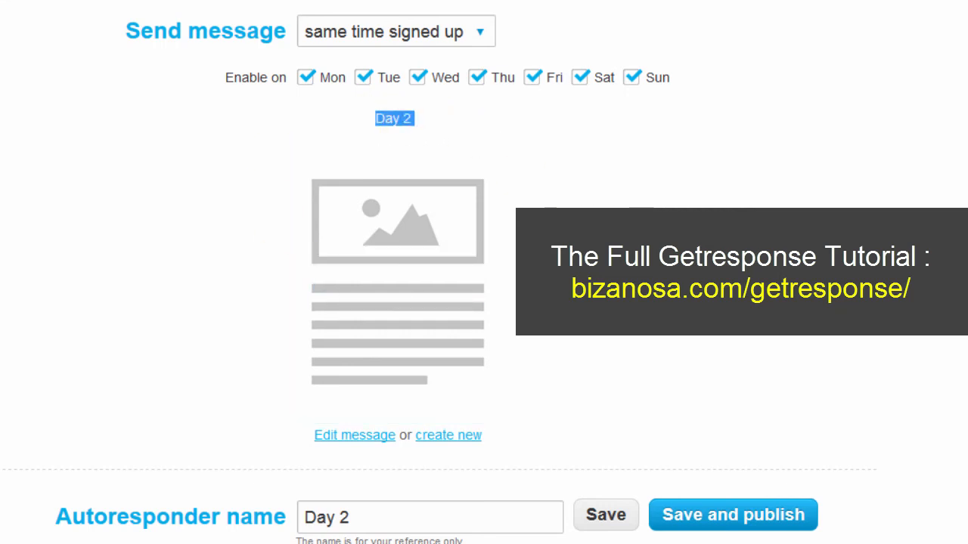
click(561, 249)
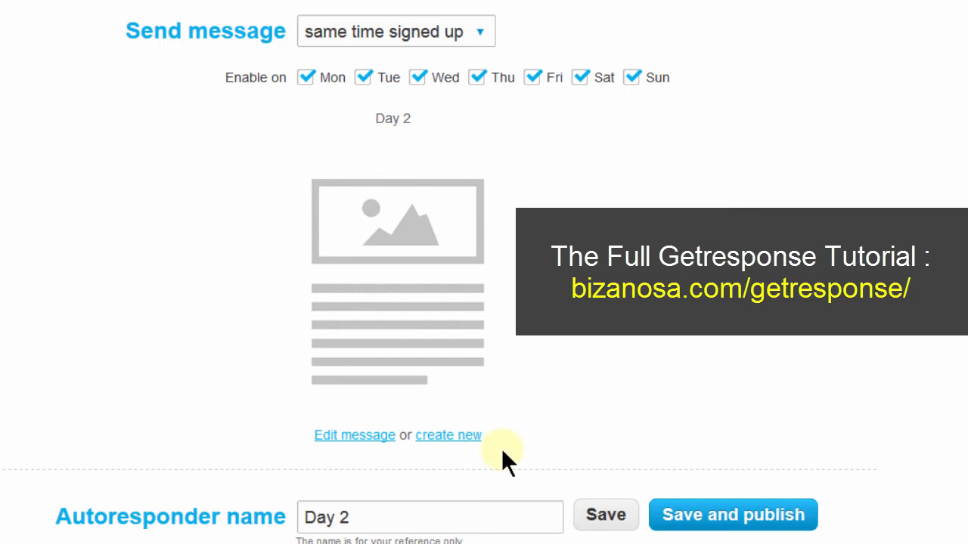
click(734, 521)
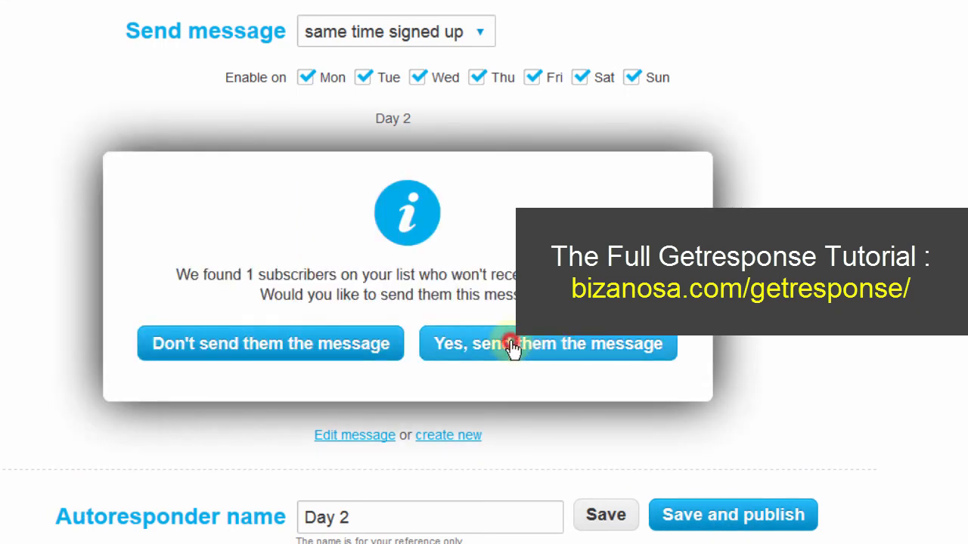
click(511, 344)
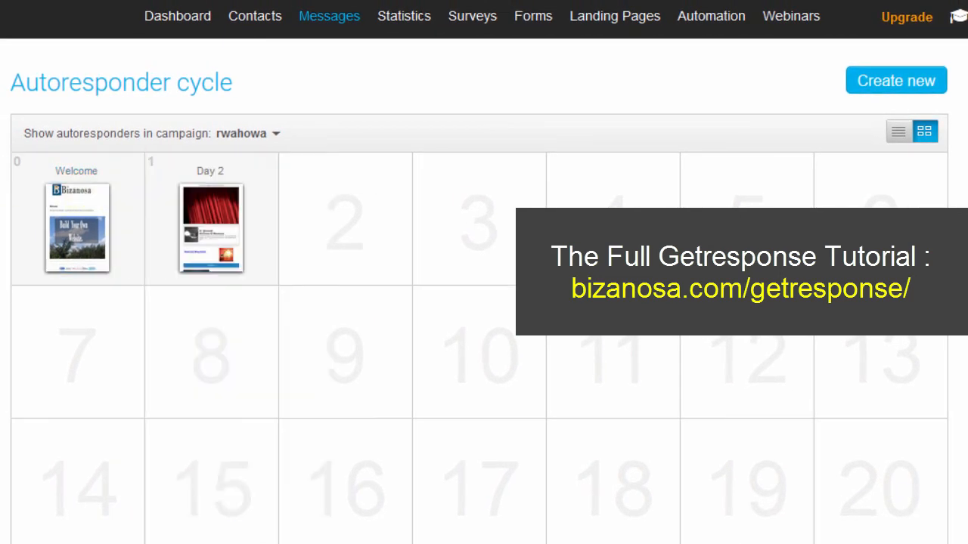
mouse_move(83, 216)
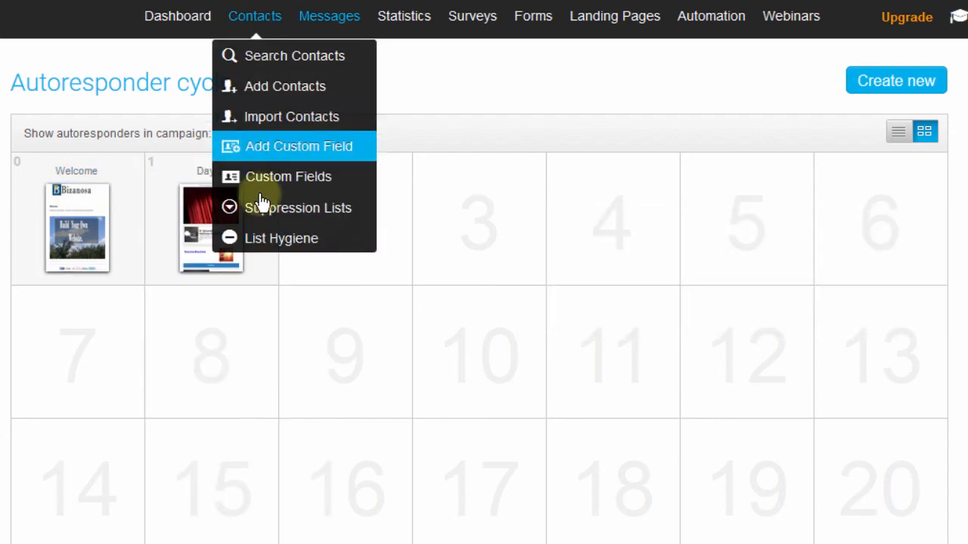
mouse_move(165, 244)
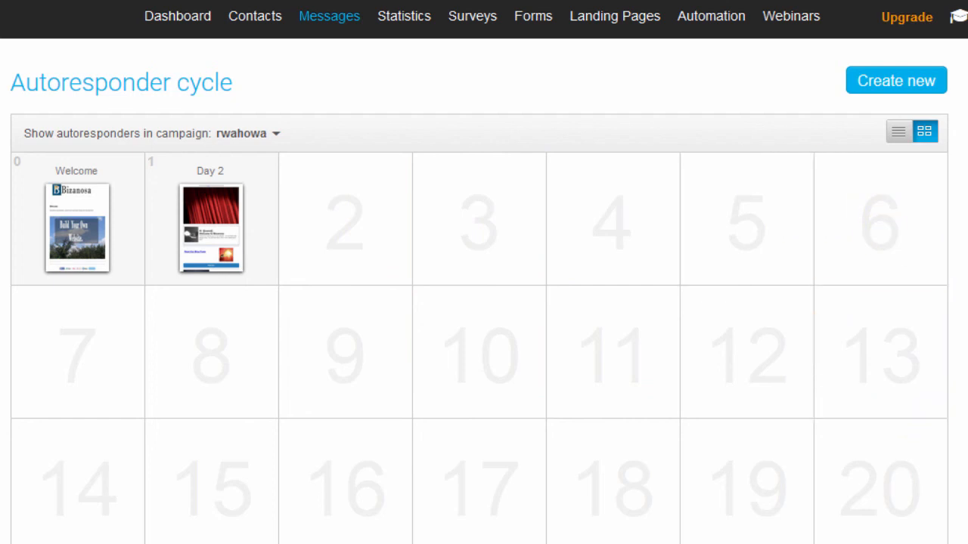
scroll(483, 302, down, 7)
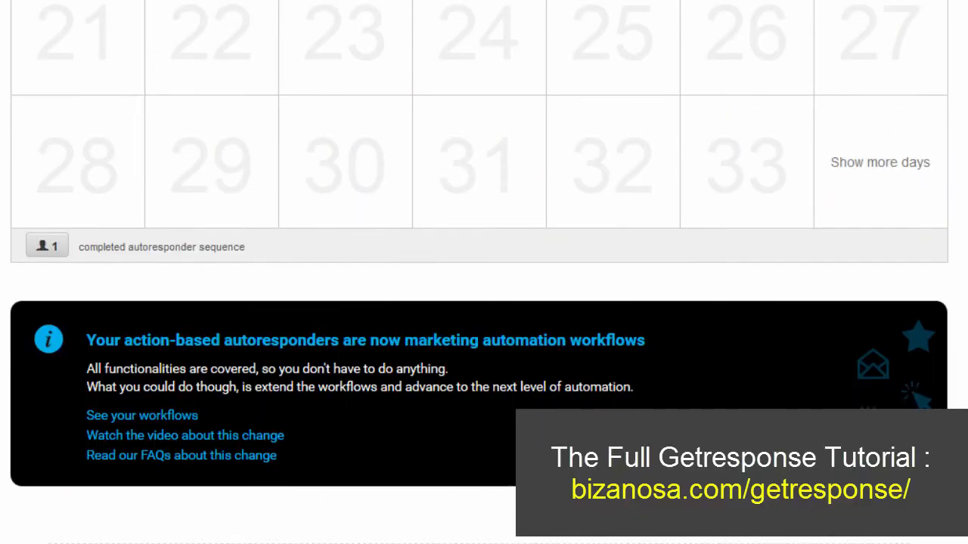
scroll(484, 273, up, 7)
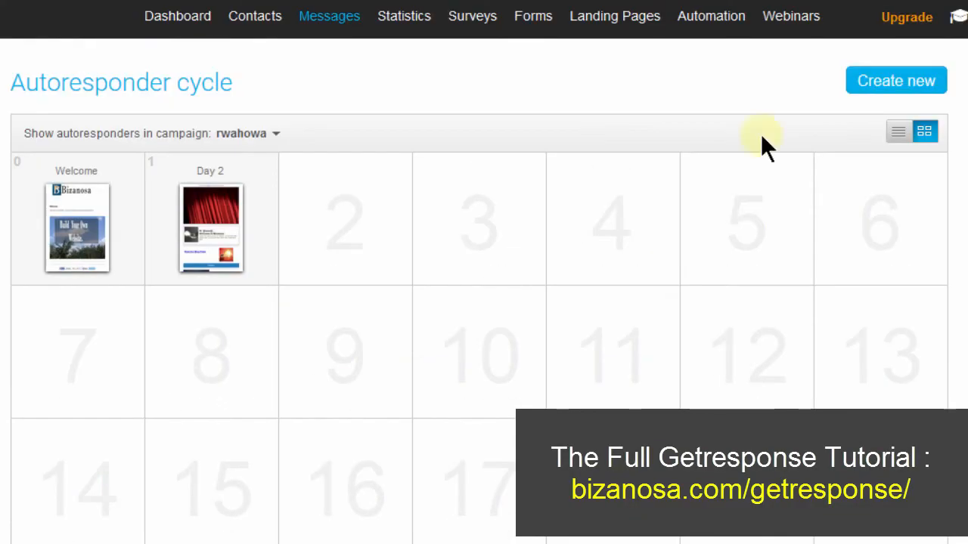
mouse_move(335, 21)
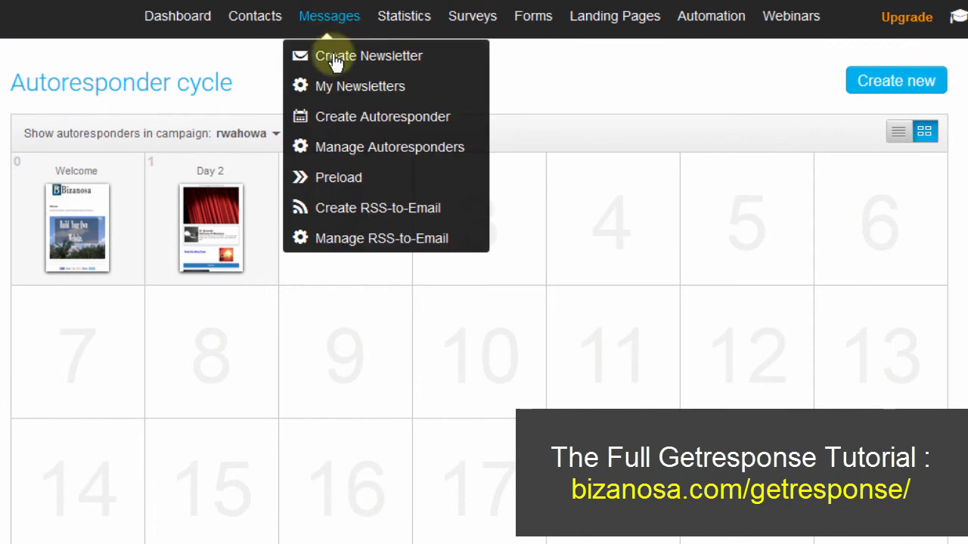